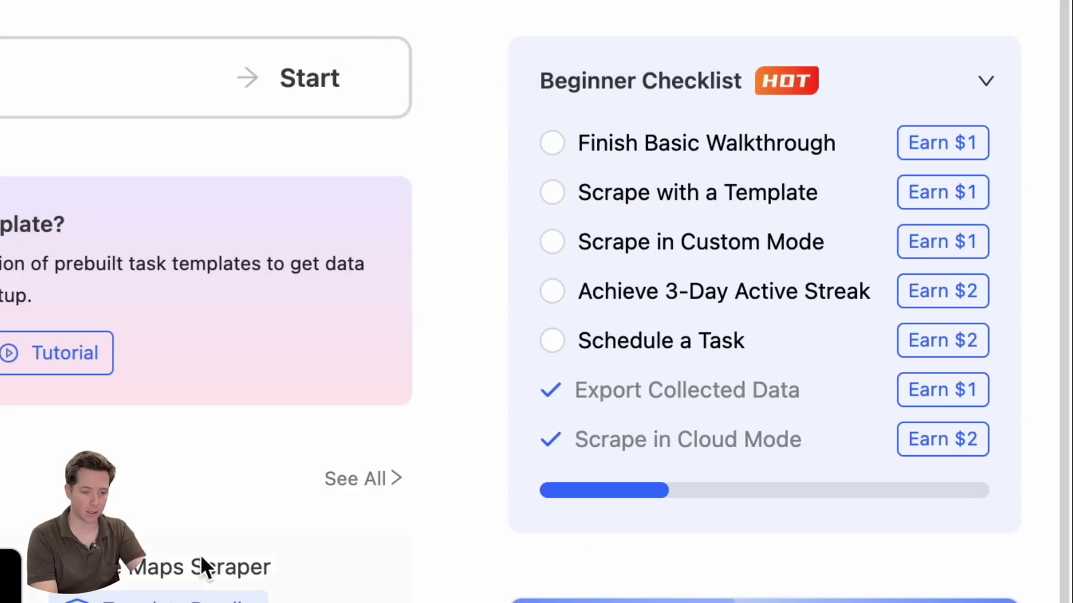
# - Browse the Home page resources and support chat, then go to the Task List
pyautogui.scroll(-20, 606, 151)
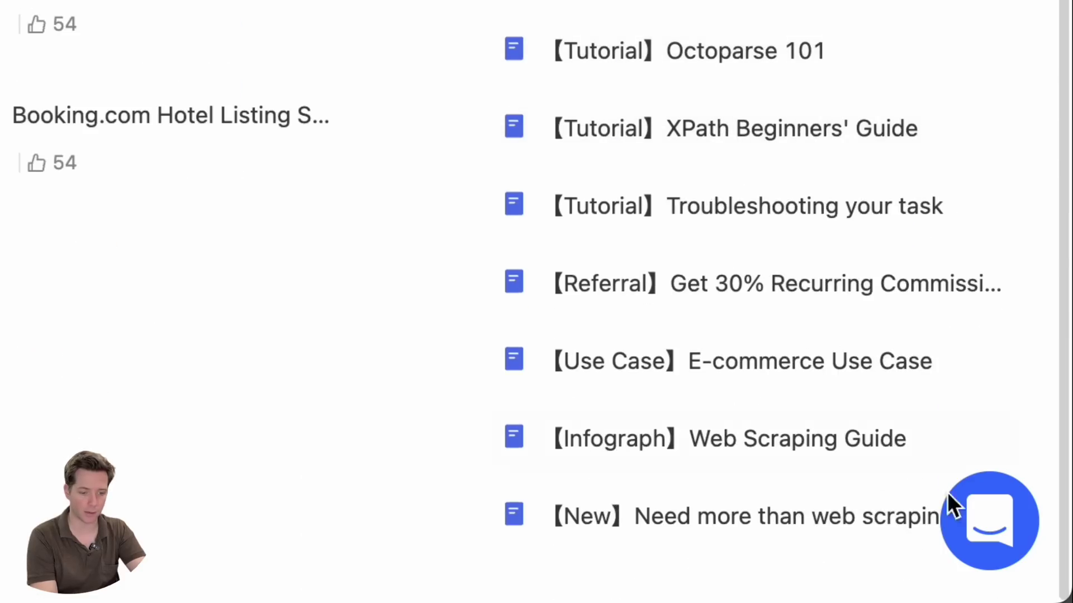
pyautogui.click(975, 536)
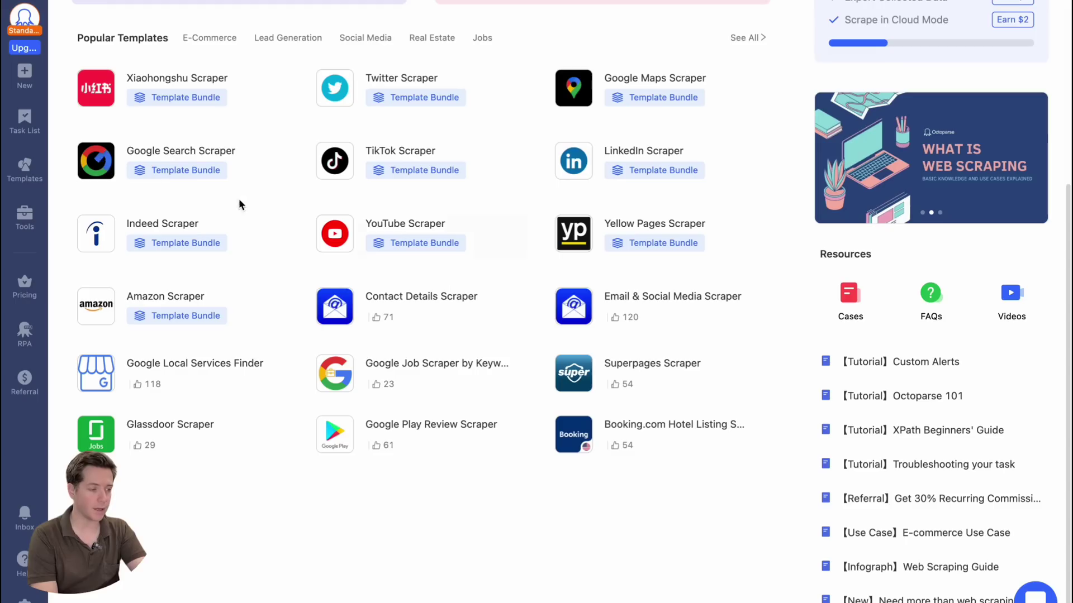
pyautogui.moveTo(23, 78)
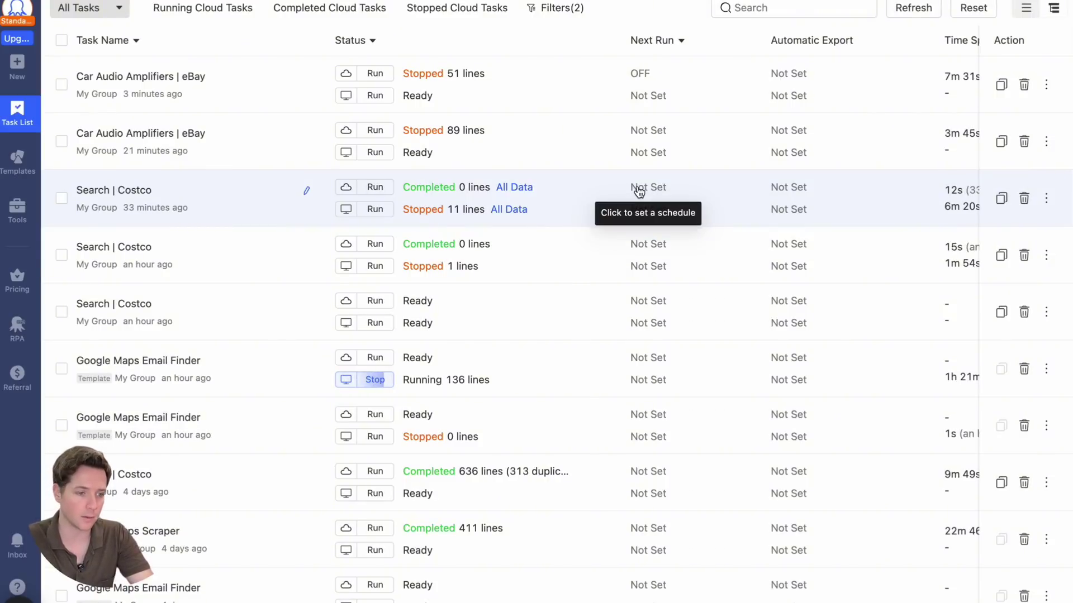
# - Save a weekly Saturday 11:00 cloud schedule named 'Saturday at 11' for Search | Costco and enable it
pyautogui.click(638, 192)
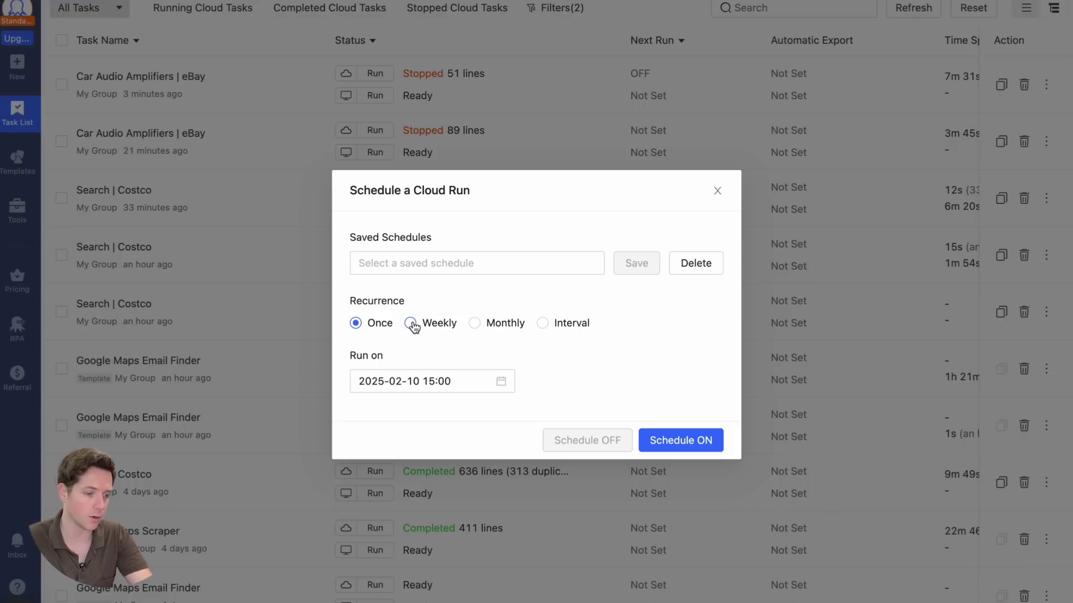
pyautogui.click(411, 322)
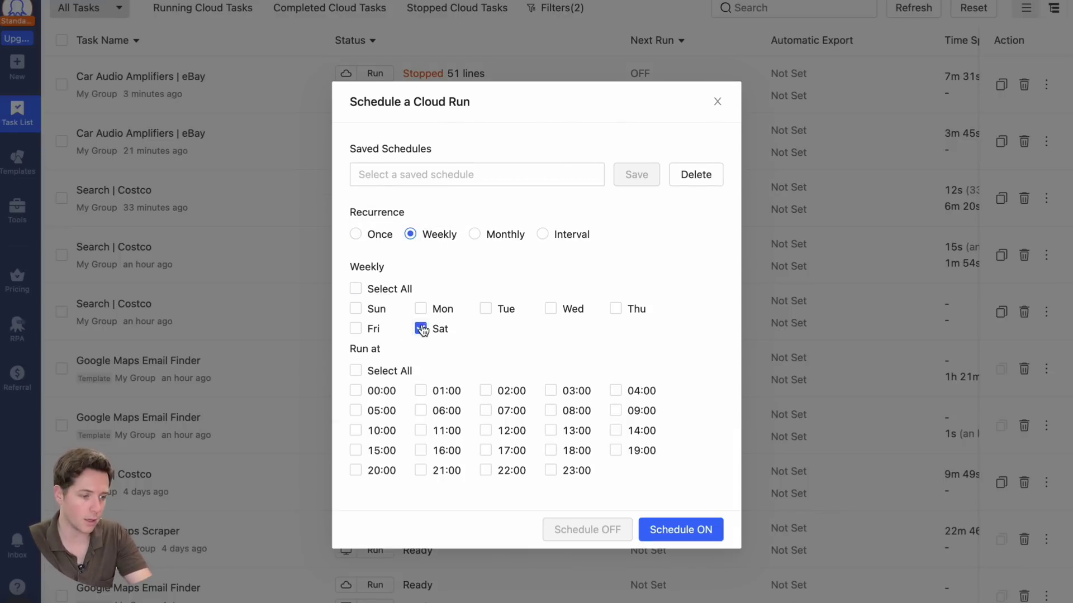
pyautogui.click(517, 171)
pyautogui.write('Saturday at 11')
pyautogui.click(636, 175)
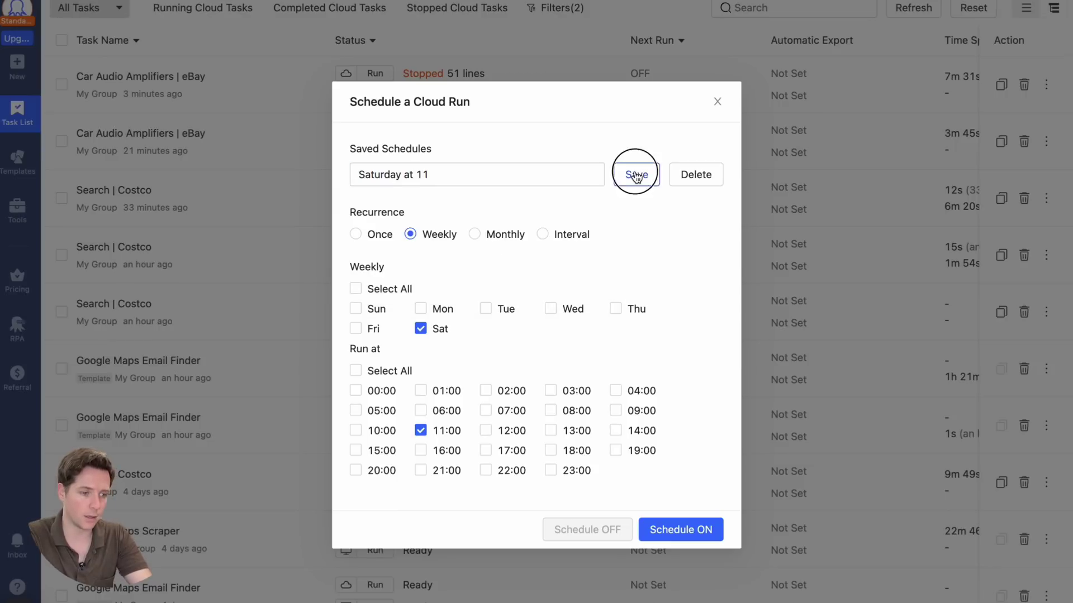
pyautogui.click(672, 523)
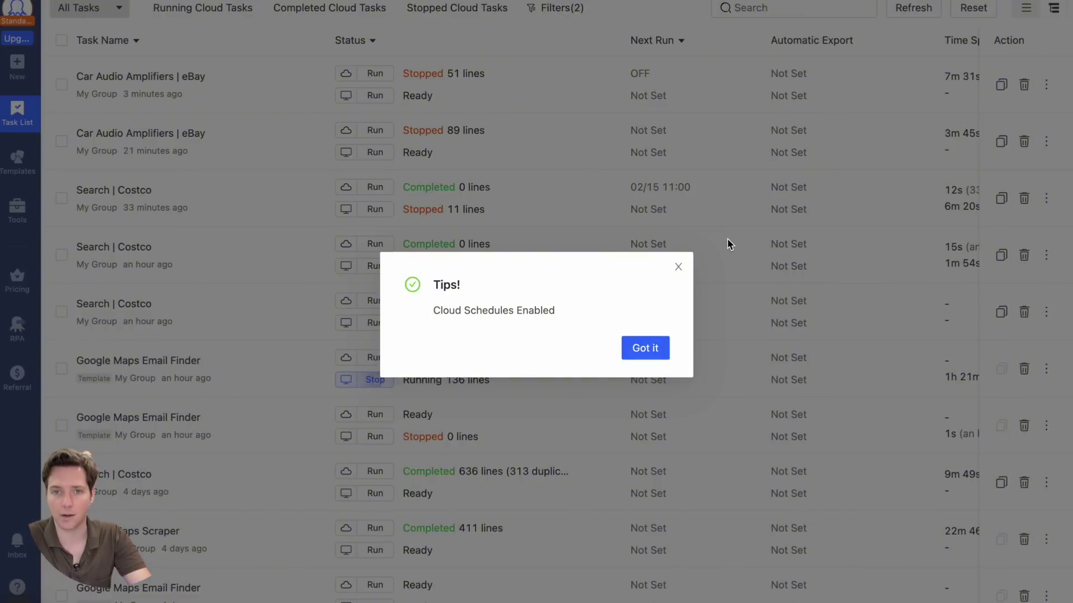
pyautogui.click(645, 347)
# - Load the Tutorials help center, browse its popular lessons, and start a support chat
pyautogui.click(23, 595)
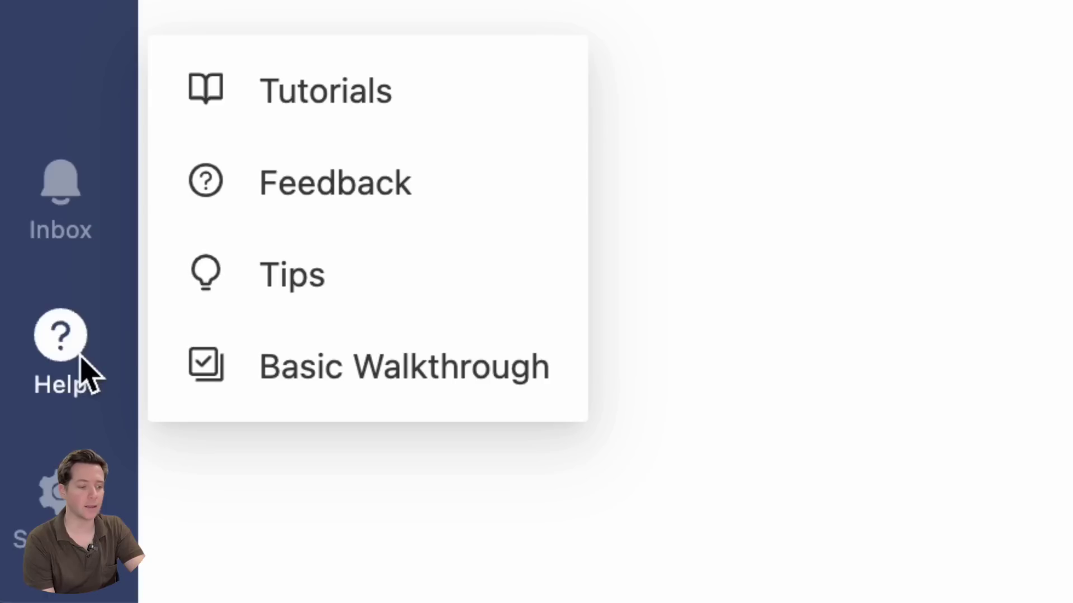
pyautogui.click(528, 107)
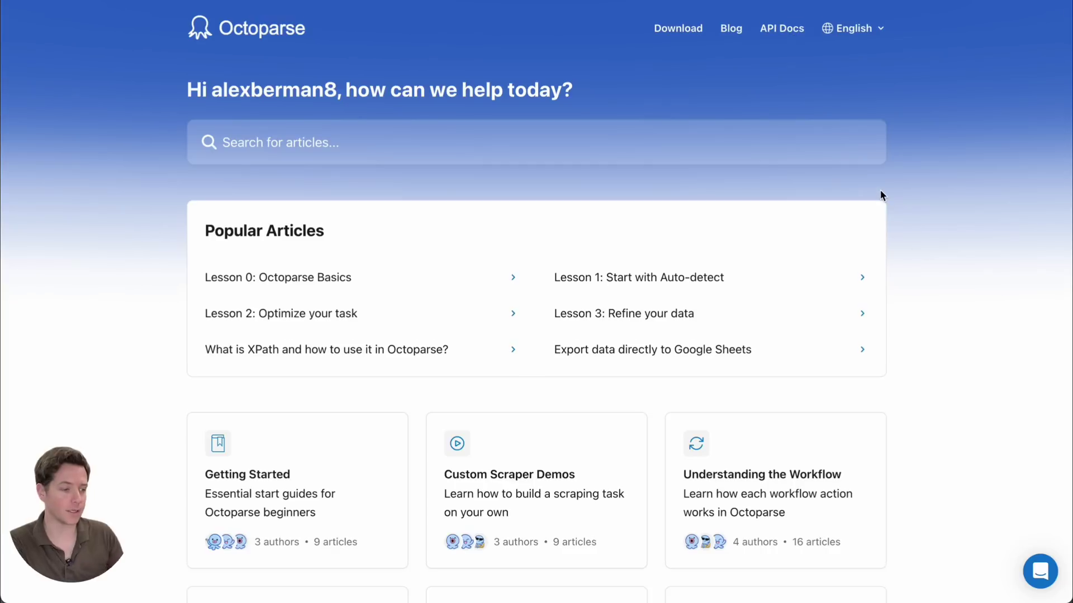
pyautogui.scroll(-2, 880, 189)
pyautogui.scroll(2, 880, 190)
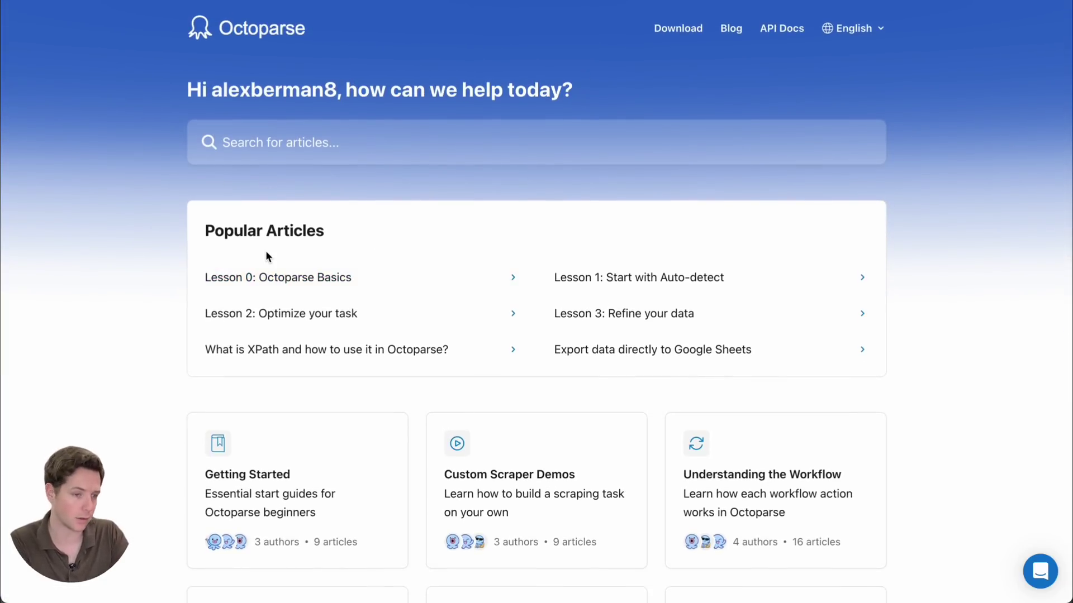
pyautogui.click(1039, 571)
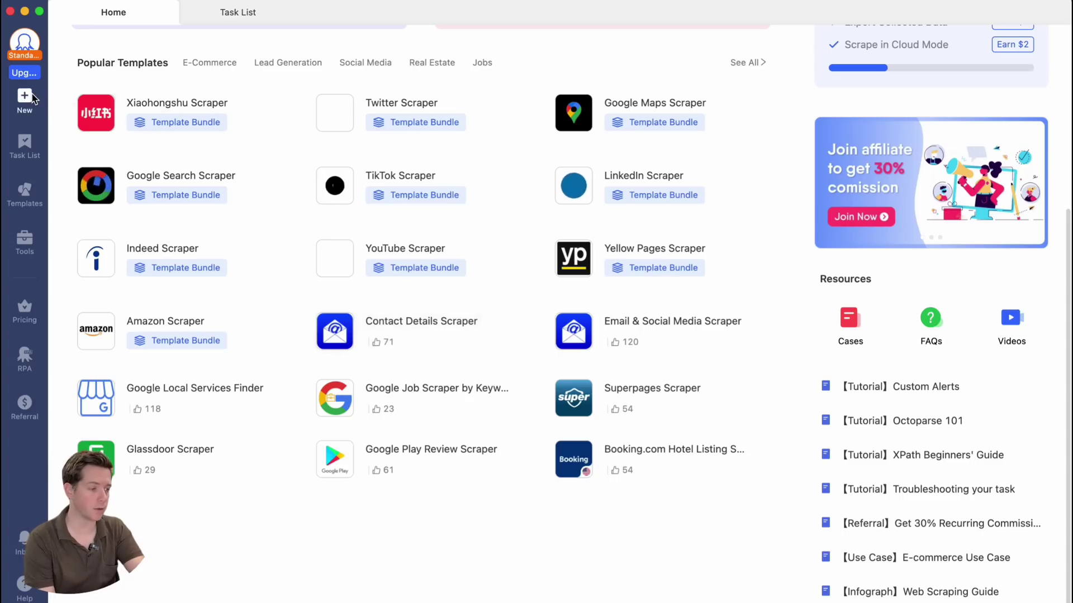
# - Close the help options and start a Template Task from the New menu
pyautogui.click(28, 99)
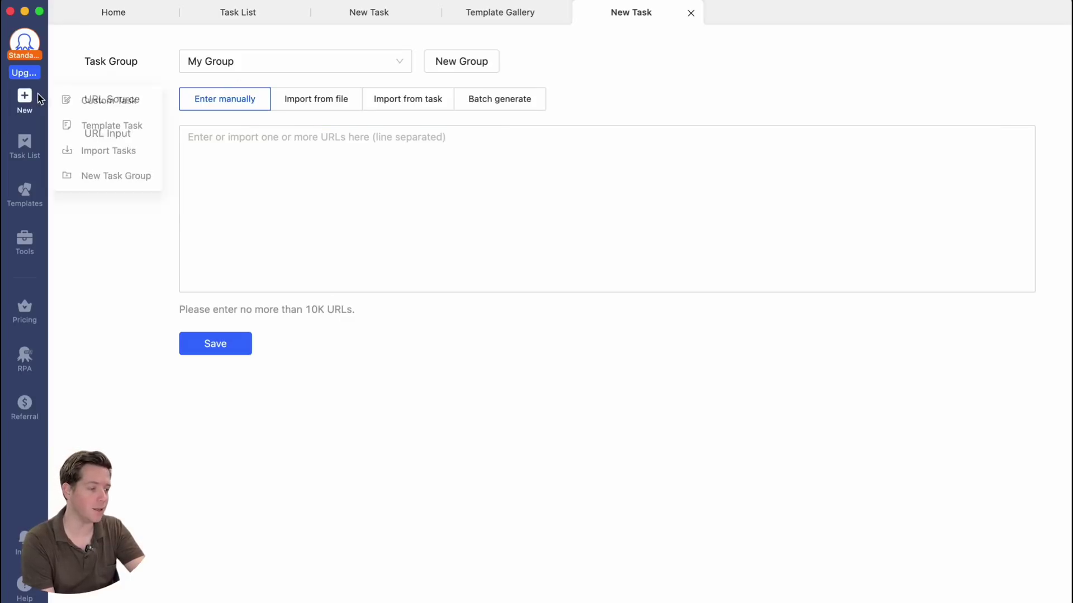
pyautogui.moveTo(39, 96)
pyautogui.click(77, 132)
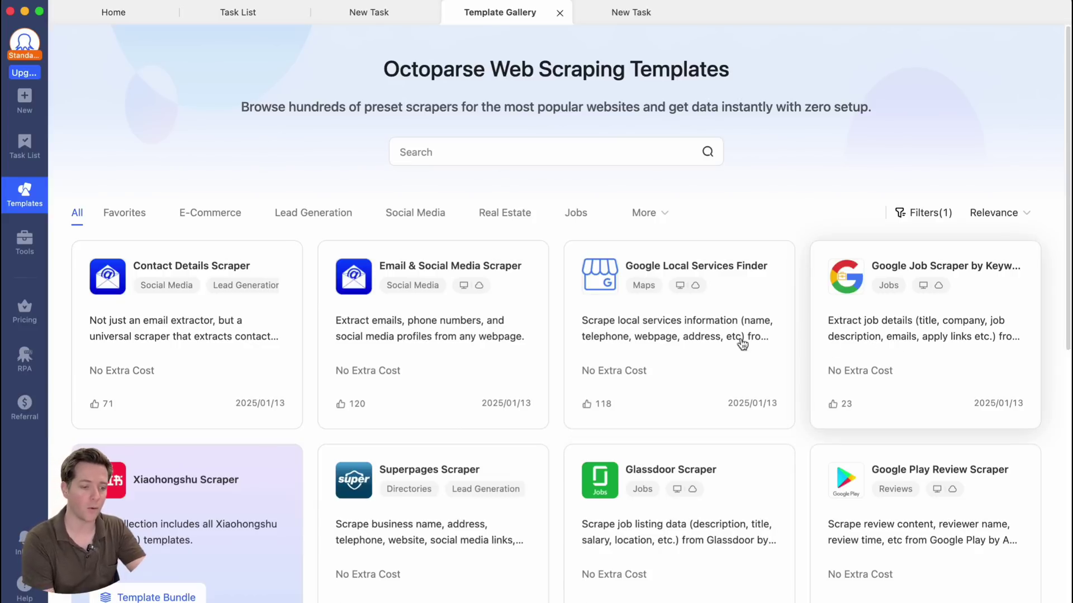
# - Filter to Lead Generation, search 'Google Maps Listings Scraper (by Keywords)' and open its template
pyautogui.click(313, 214)
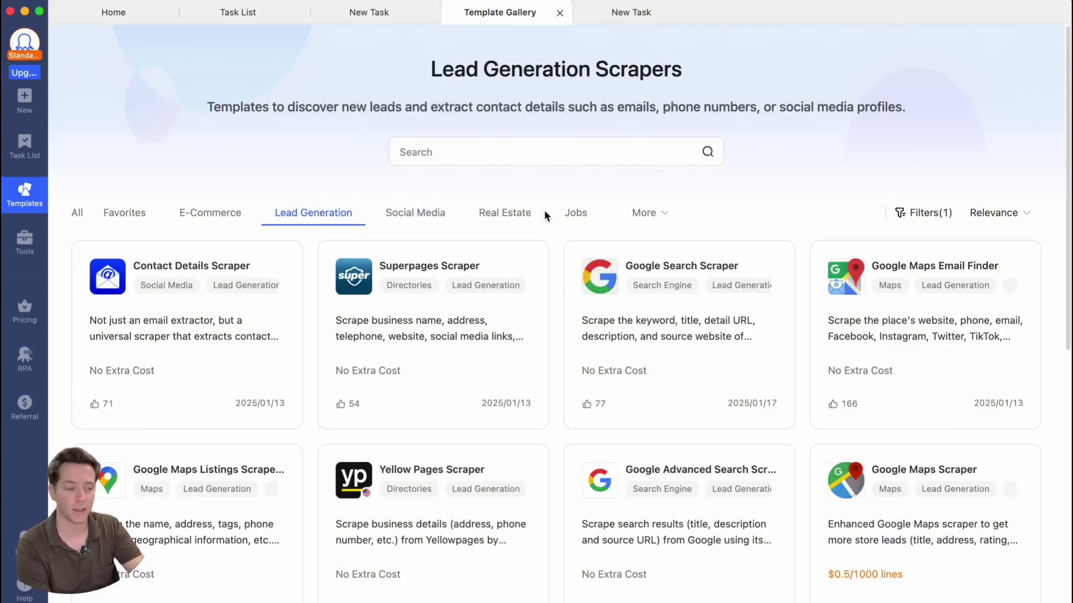
pyautogui.scroll(-3, 447, 282)
pyautogui.scroll(-6, 443, 279)
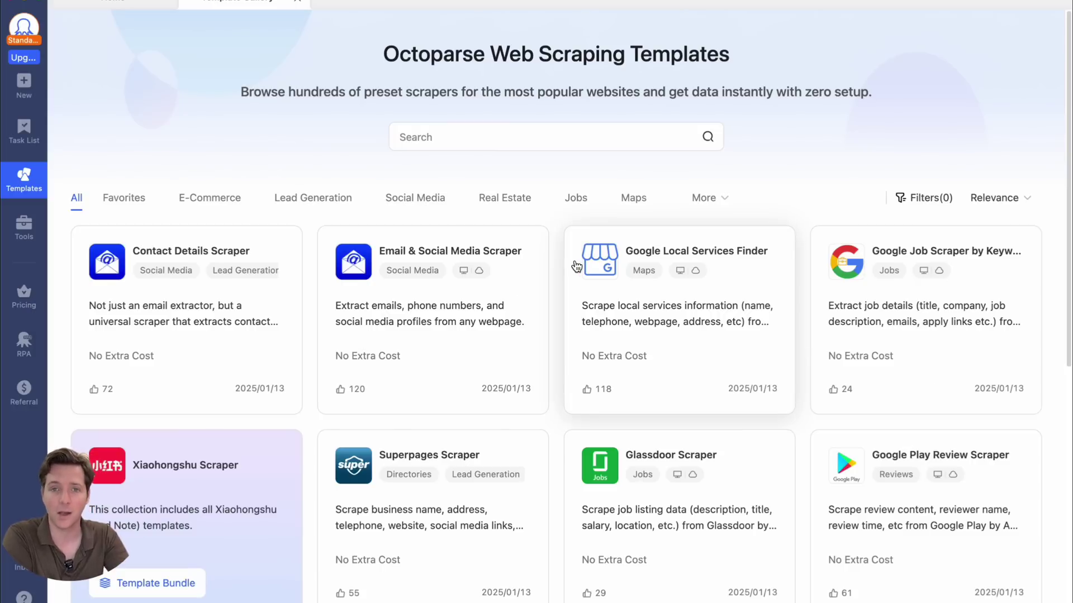
pyautogui.click(609, 142)
pyautogui.write('Google Maps Listings Scraper (by Keywords)')
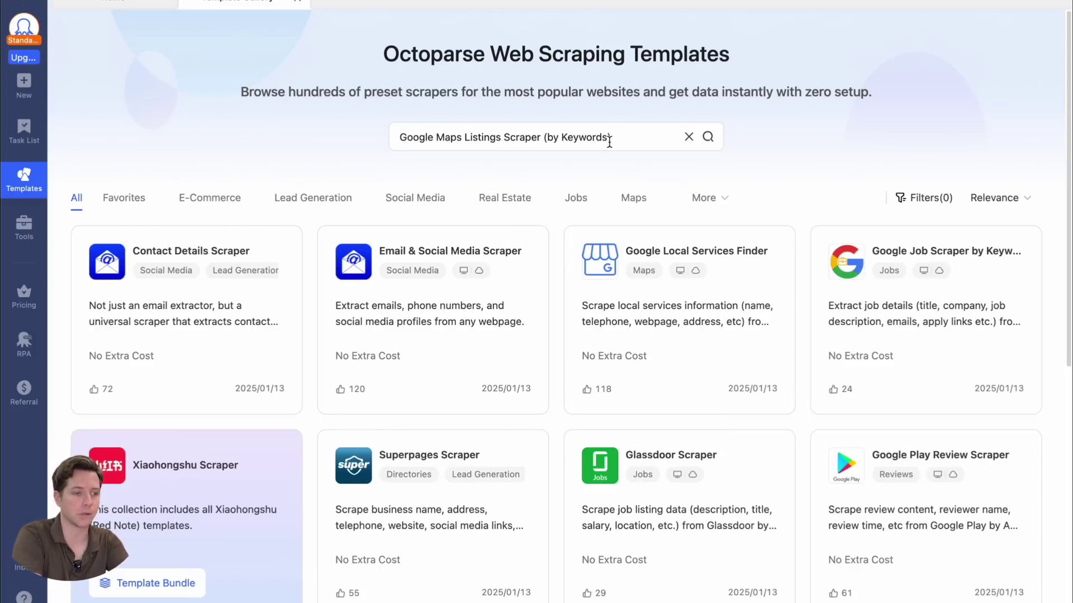
pyautogui.press('Return')
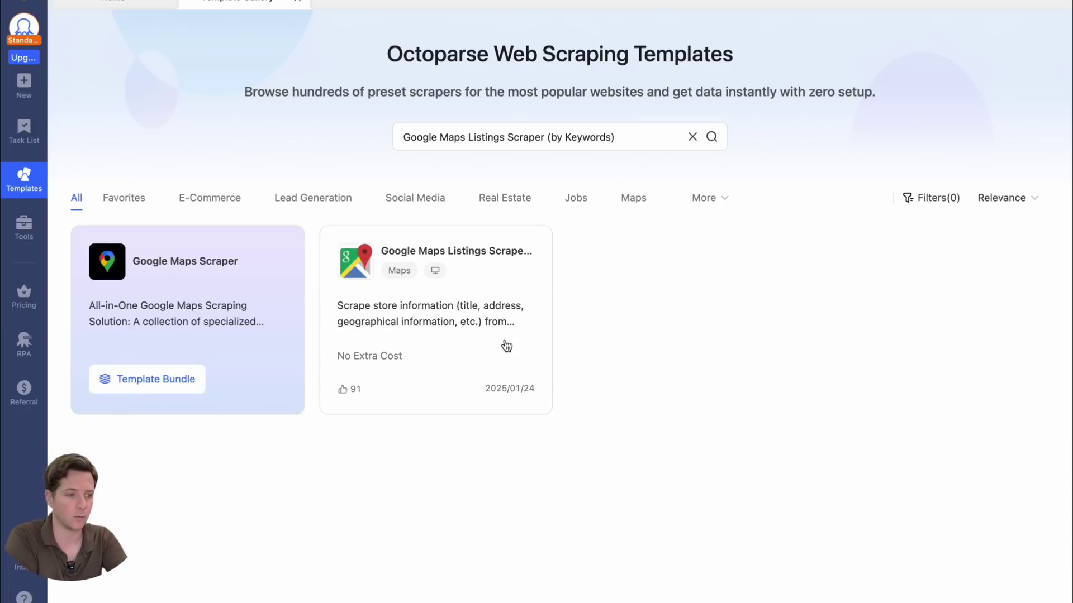
pyautogui.click(500, 259)
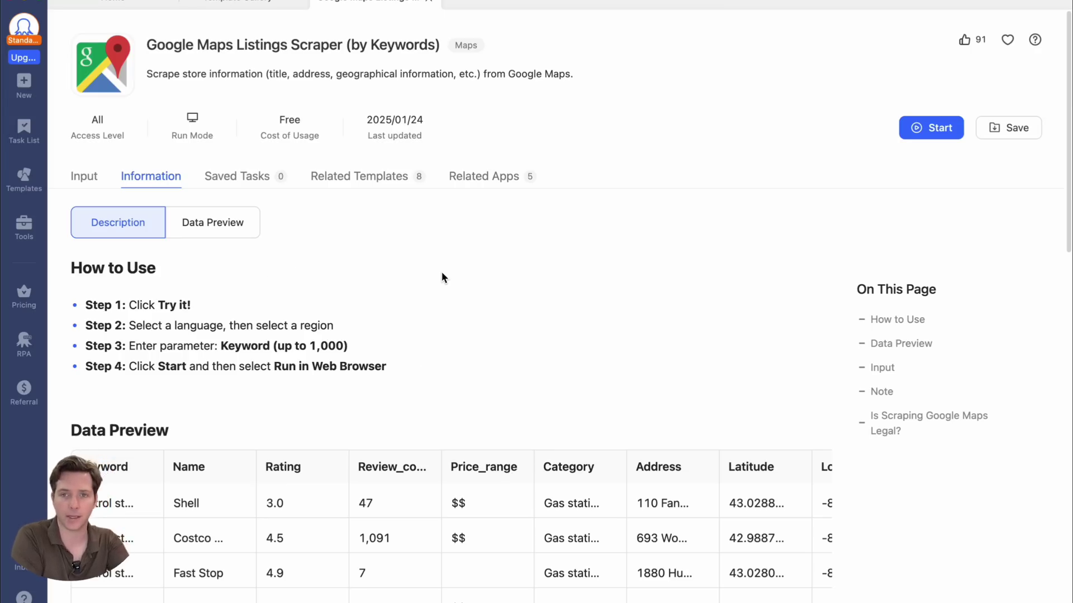
# - Review the template's Related Templates, Related Apps and Saved Tasks tabs, then show its Input form
pyautogui.scroll(-4, 442, 271)
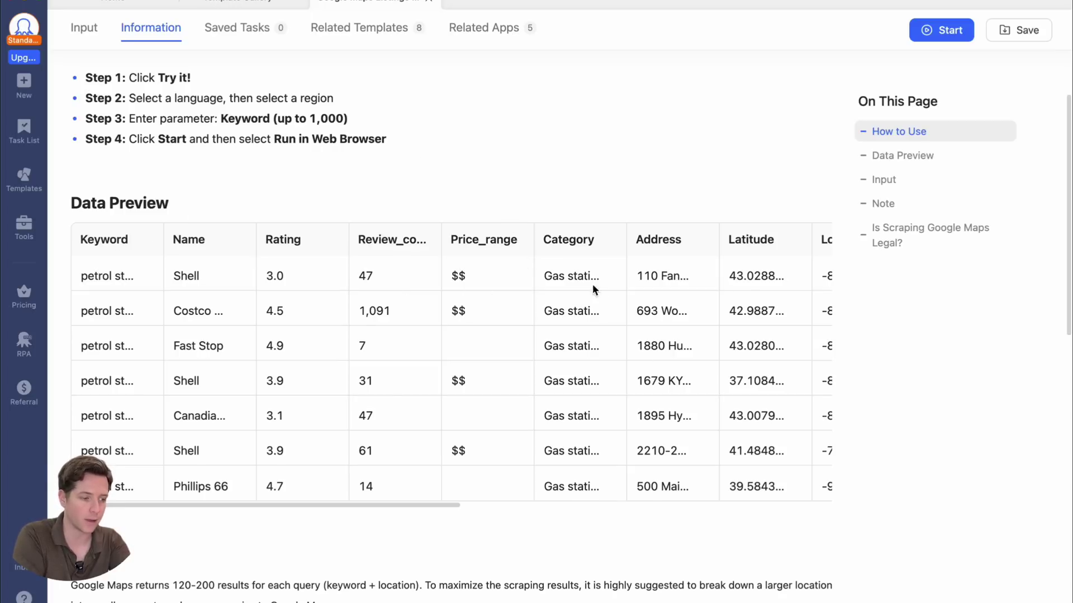
pyautogui.scroll(4, 359, 416)
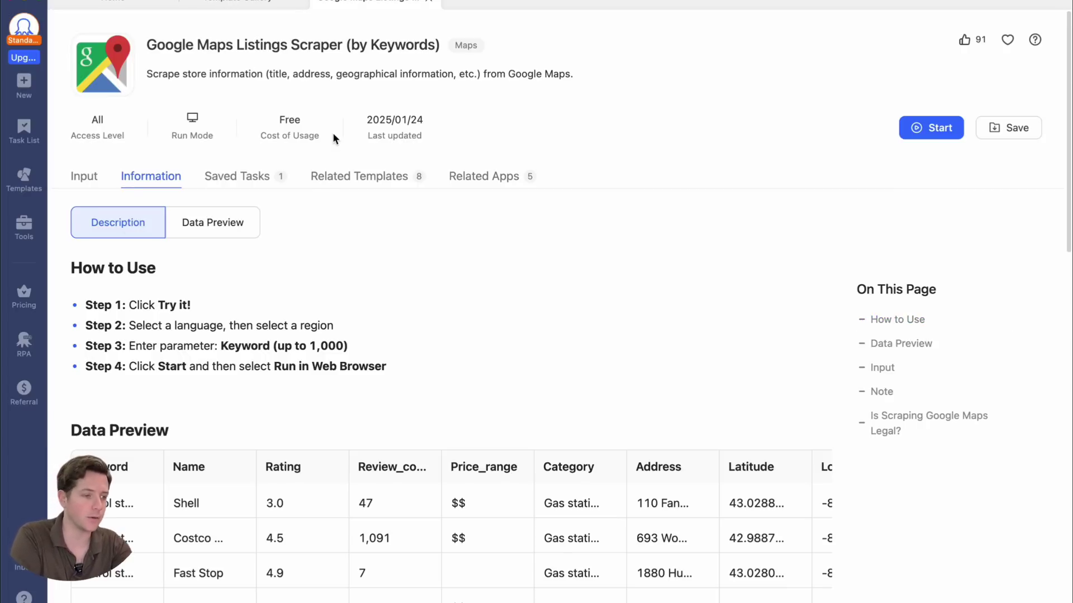
pyautogui.click(348, 178)
pyautogui.click(471, 178)
pyautogui.click(223, 176)
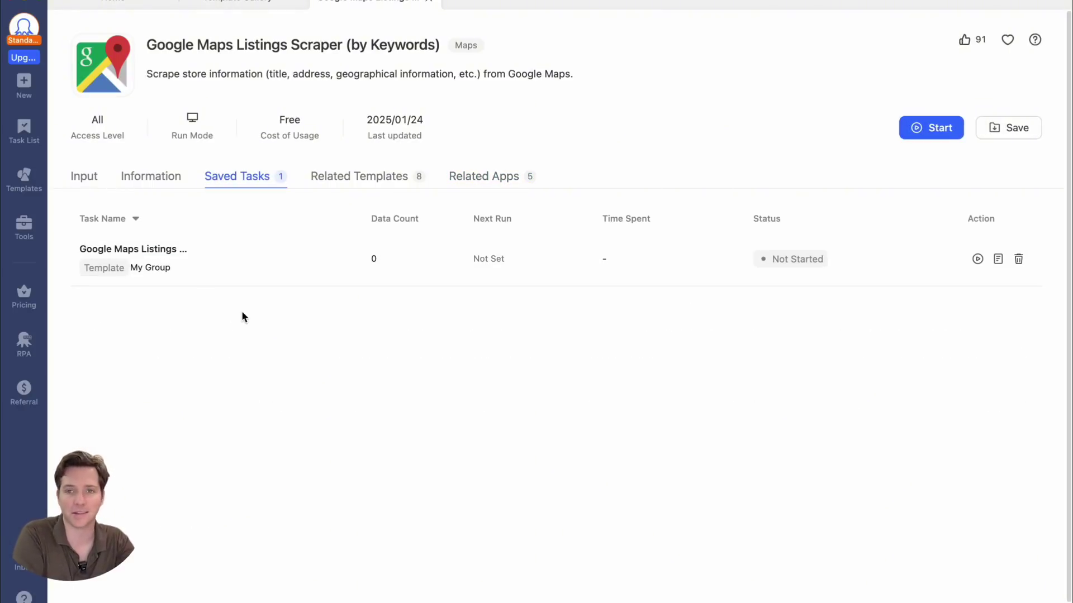
pyautogui.click(135, 177)
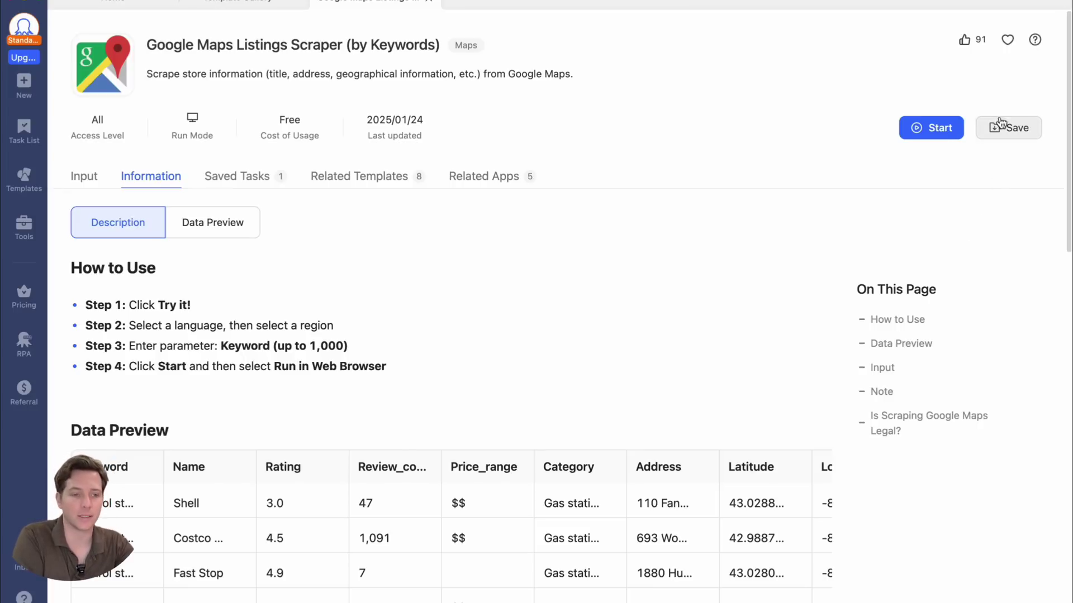
pyautogui.click(944, 130)
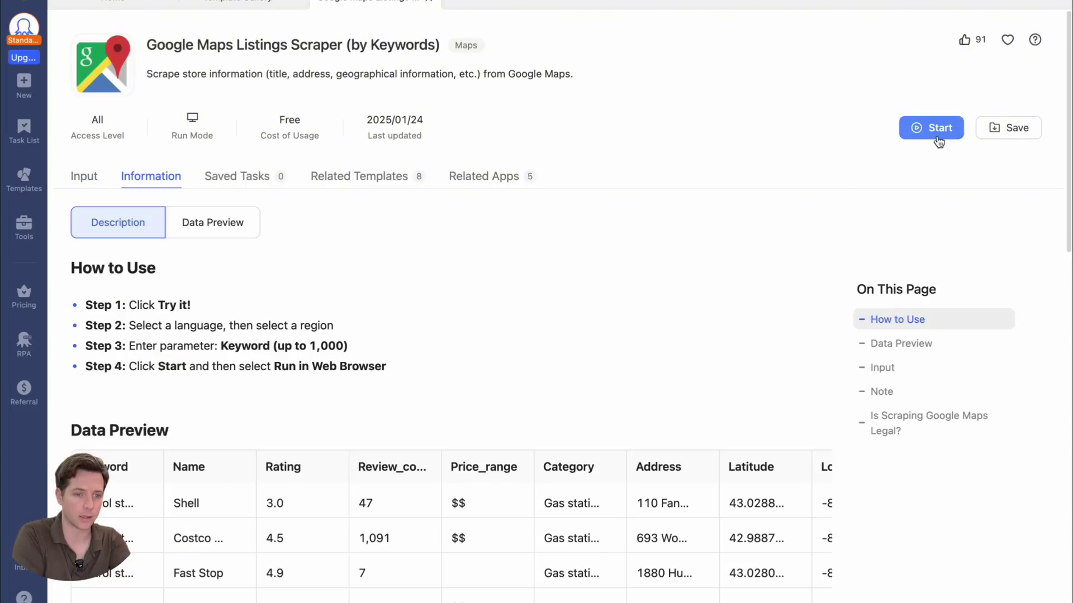
# - Set the language to English and keyword 'Starbucks near 95136', then start the task
pyautogui.click(938, 140)
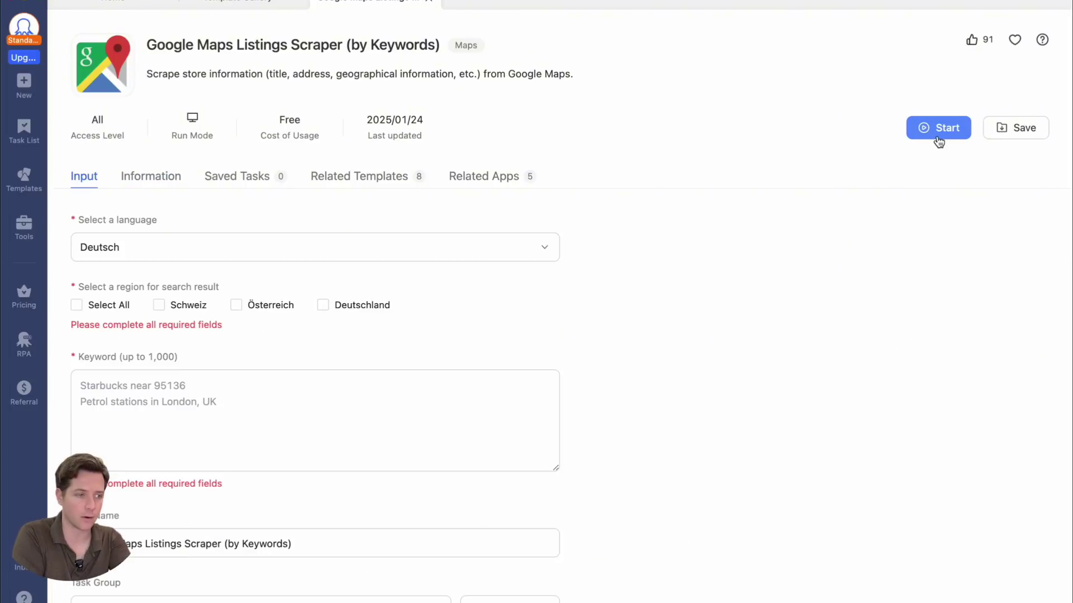
pyautogui.click(249, 244)
pyautogui.click(203, 307)
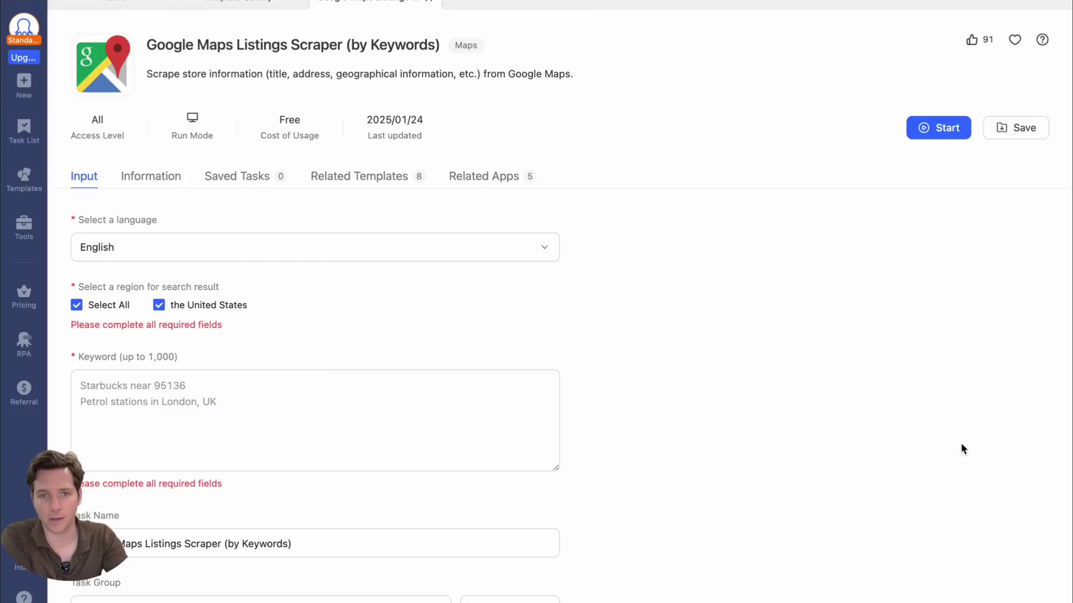
pyautogui.write('Starbucks near 95136')
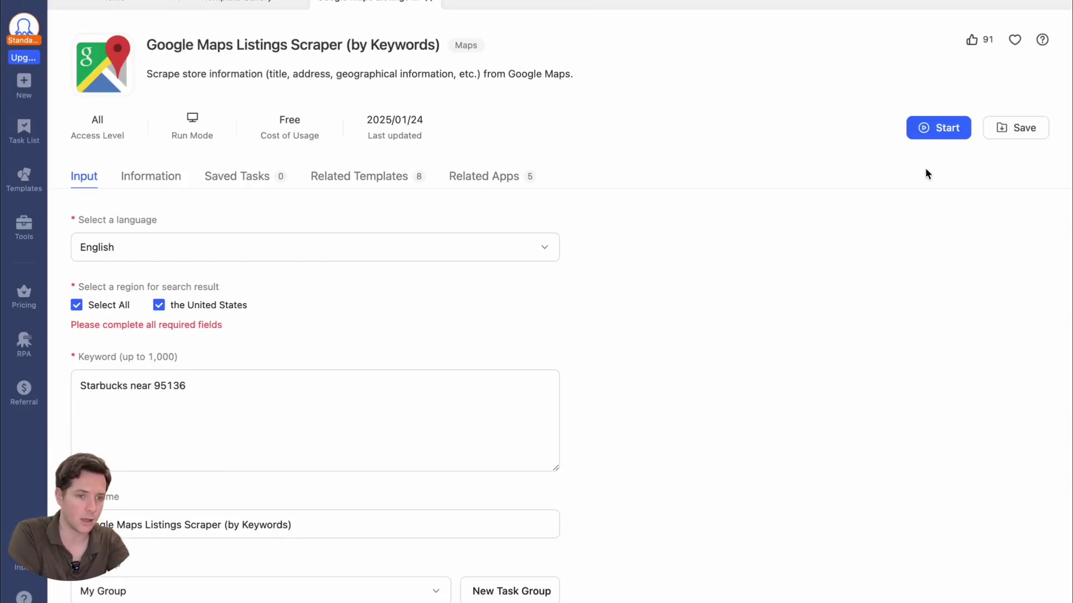
pyautogui.click(934, 142)
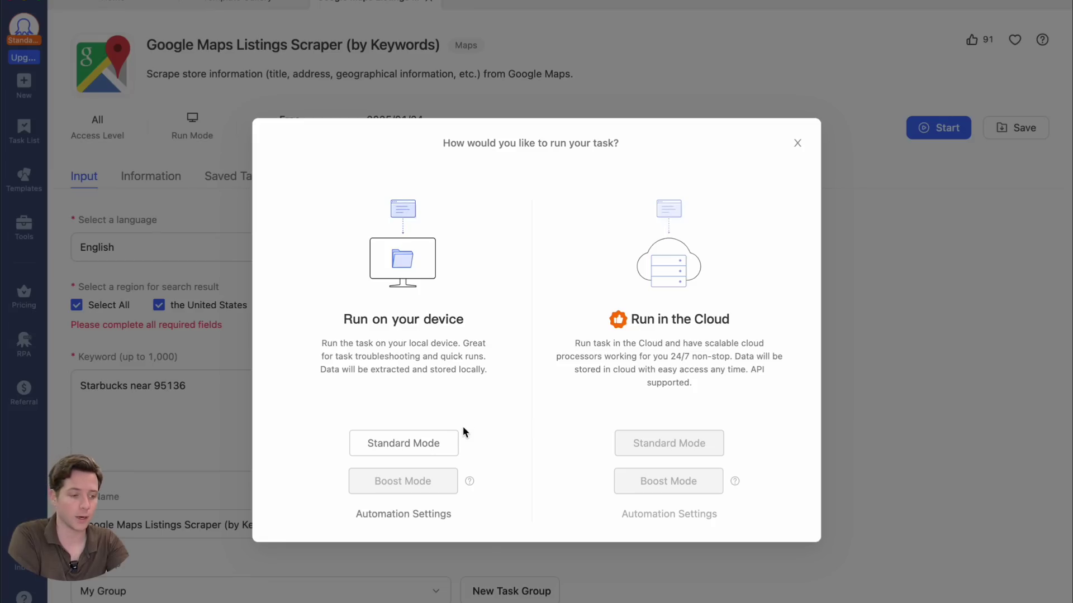
# - Run the task locally in standard mode, checking Task Overview, Event Log, Recent Runs and the live browser
pyautogui.click(421, 445)
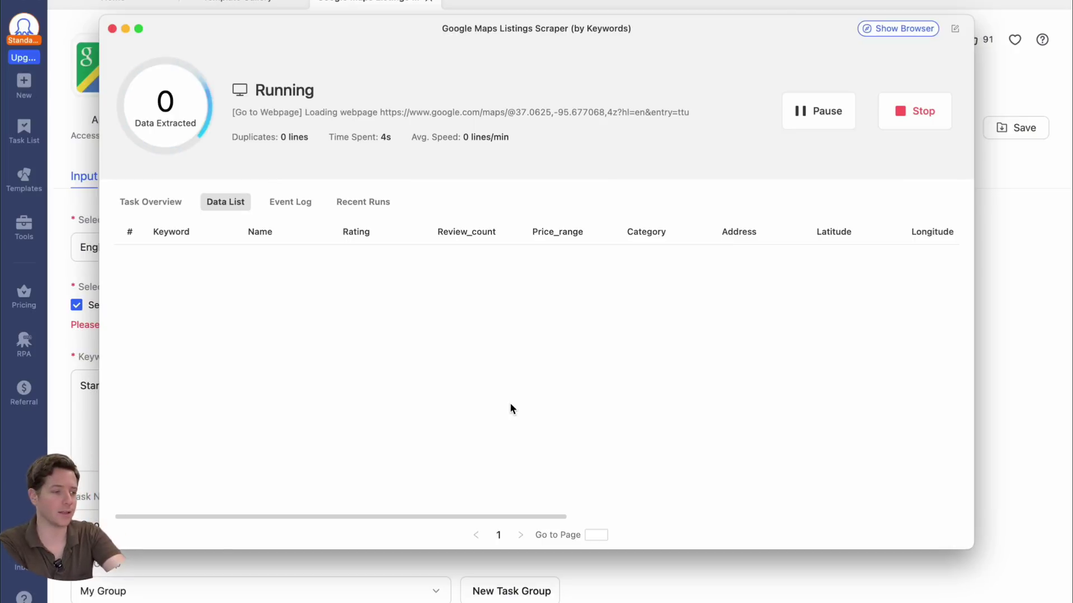
pyautogui.click(175, 208)
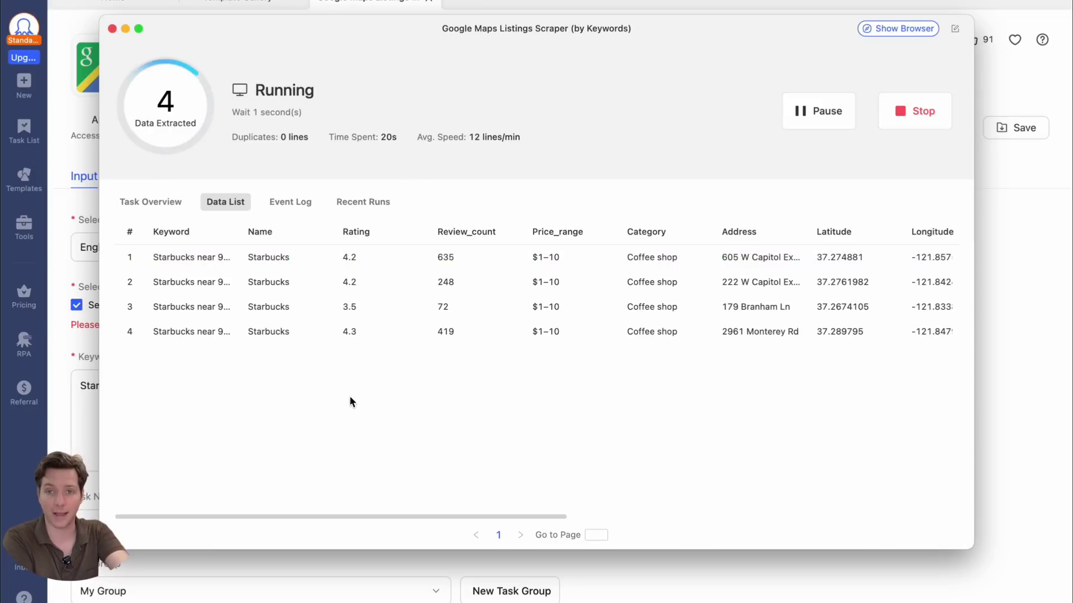
pyautogui.click(306, 201)
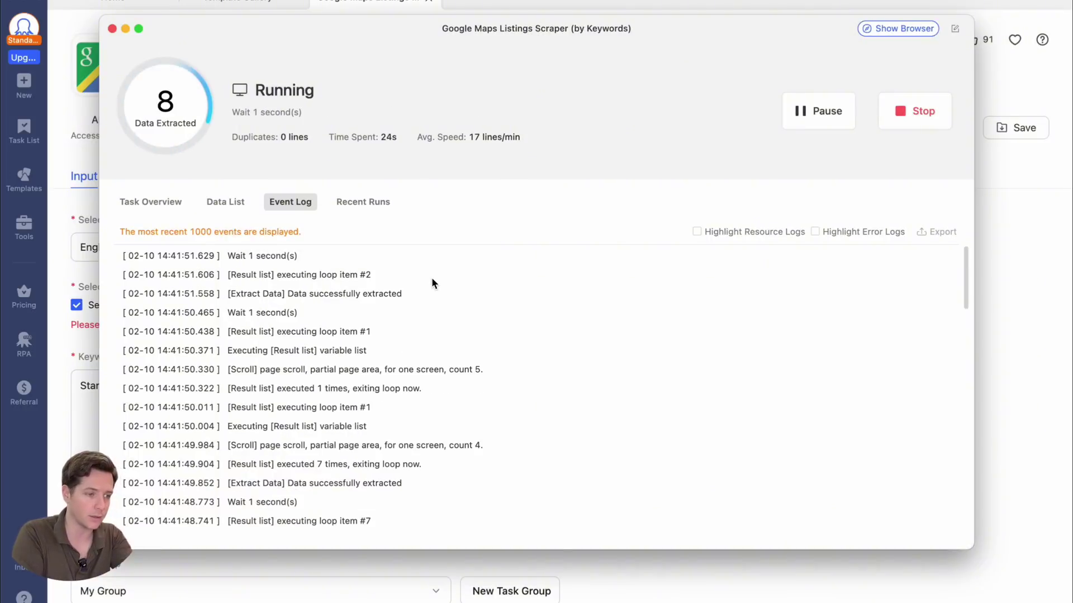
pyautogui.click(363, 201)
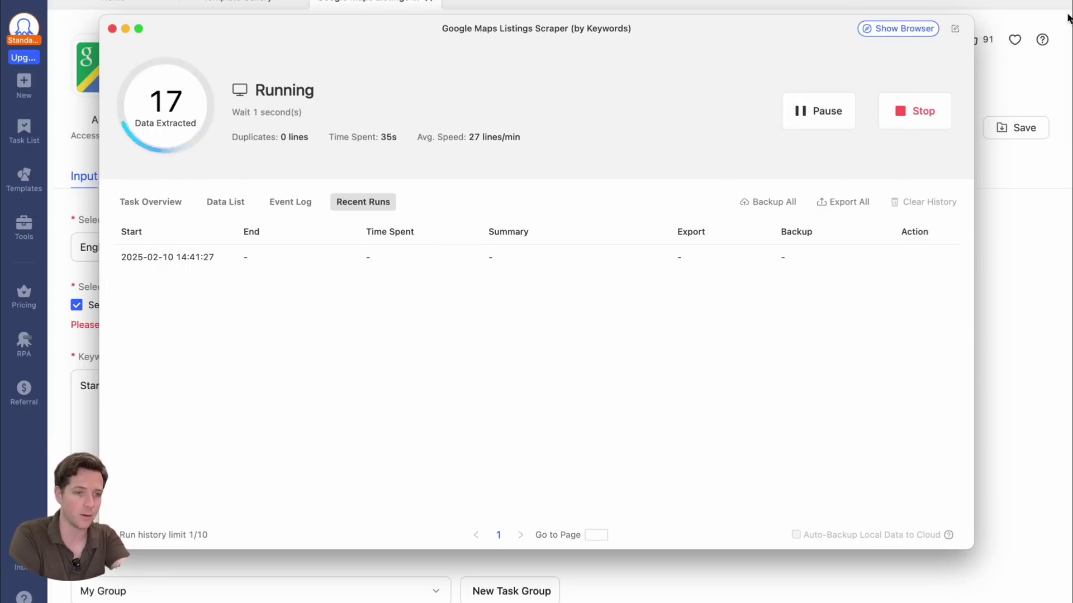
pyautogui.click(898, 28)
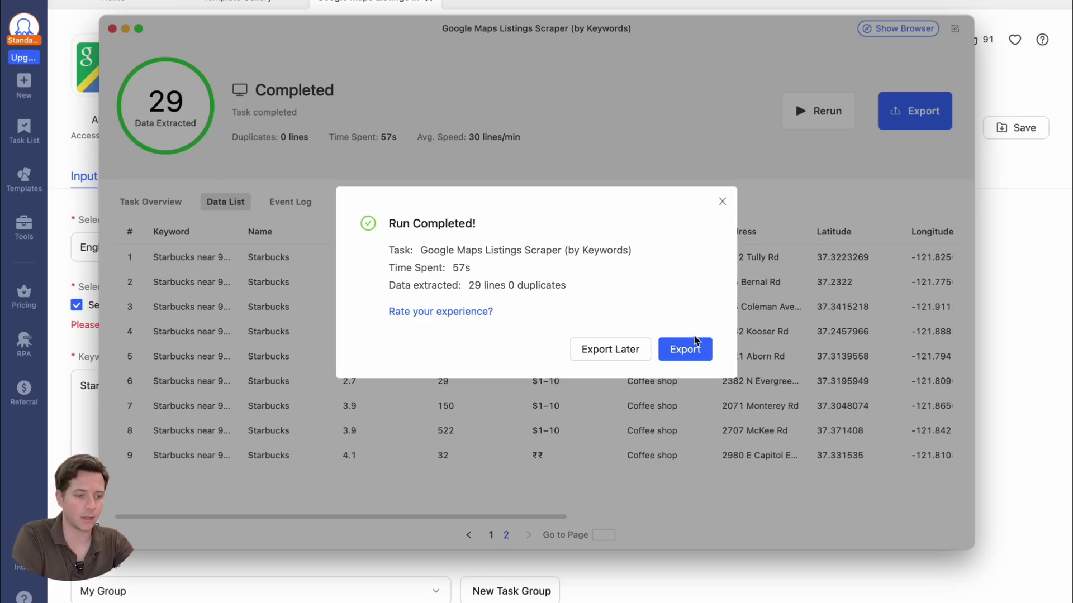
# - Export the 29 listings to Excel as 'Google Maps Listings Scraper _by Keywords_.xlsx' on the Desktop
pyautogui.click(695, 342)
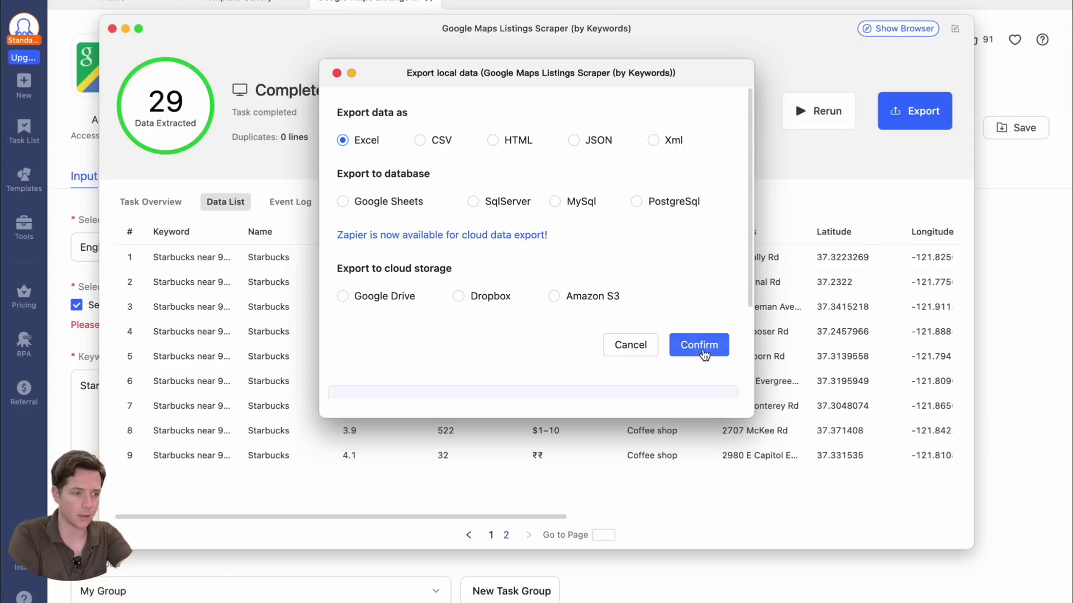
pyautogui.click(688, 344)
pyautogui.click(650, 281)
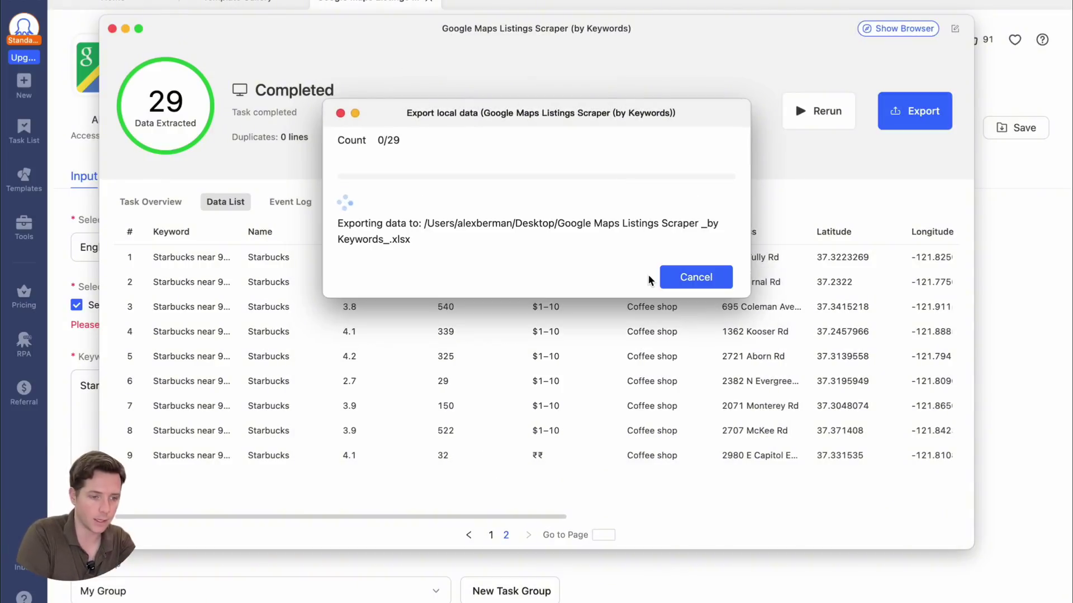
pyautogui.click(605, 276)
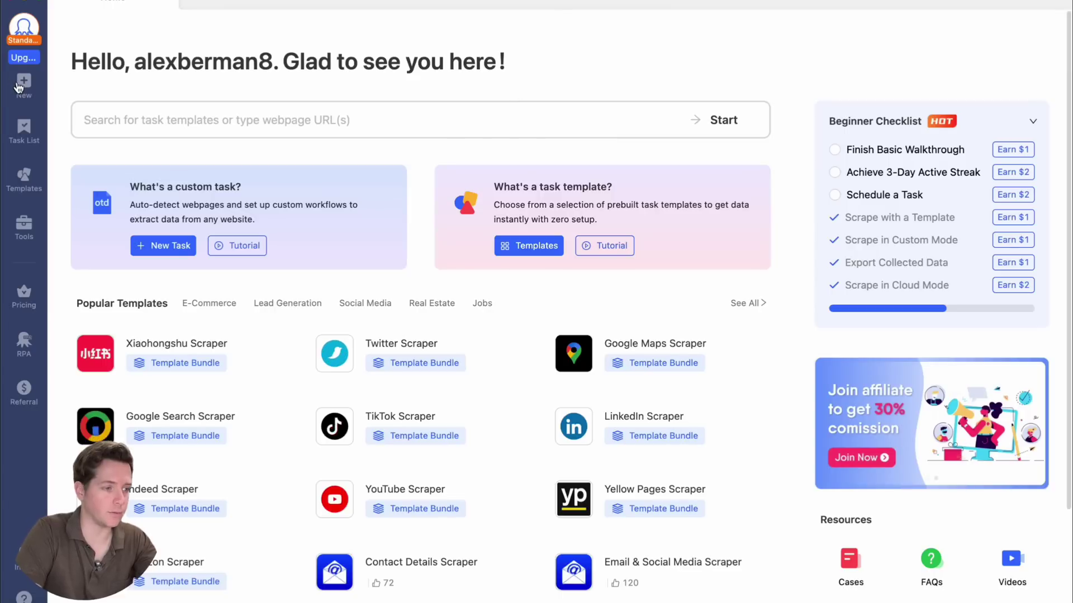
# - Create a custom task from the pasted eBay Car Audio Amplifiers search URL
pyautogui.click(24, 83)
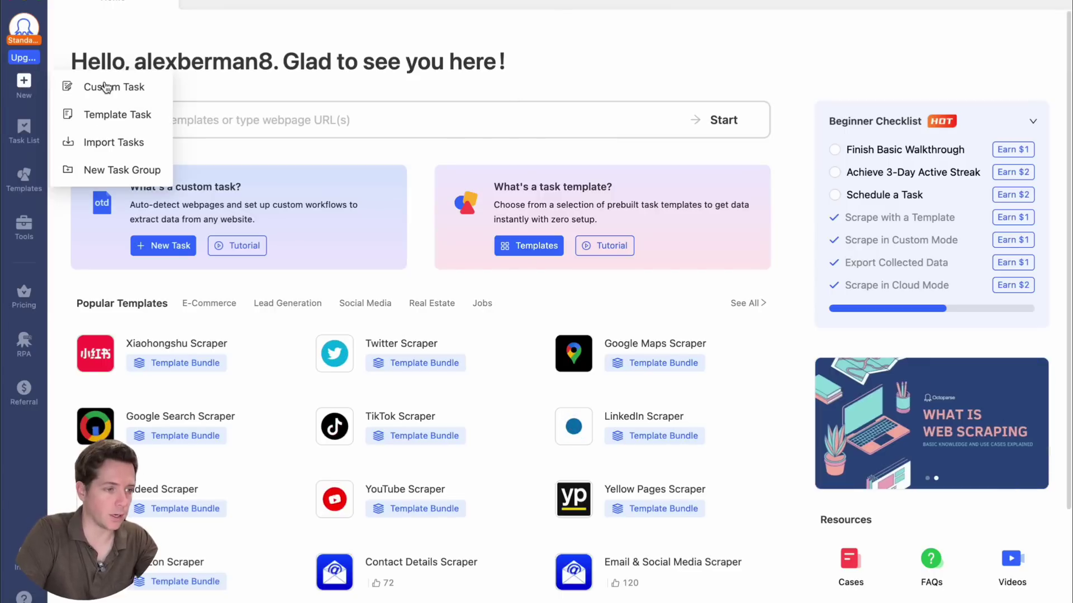
pyautogui.click(106, 88)
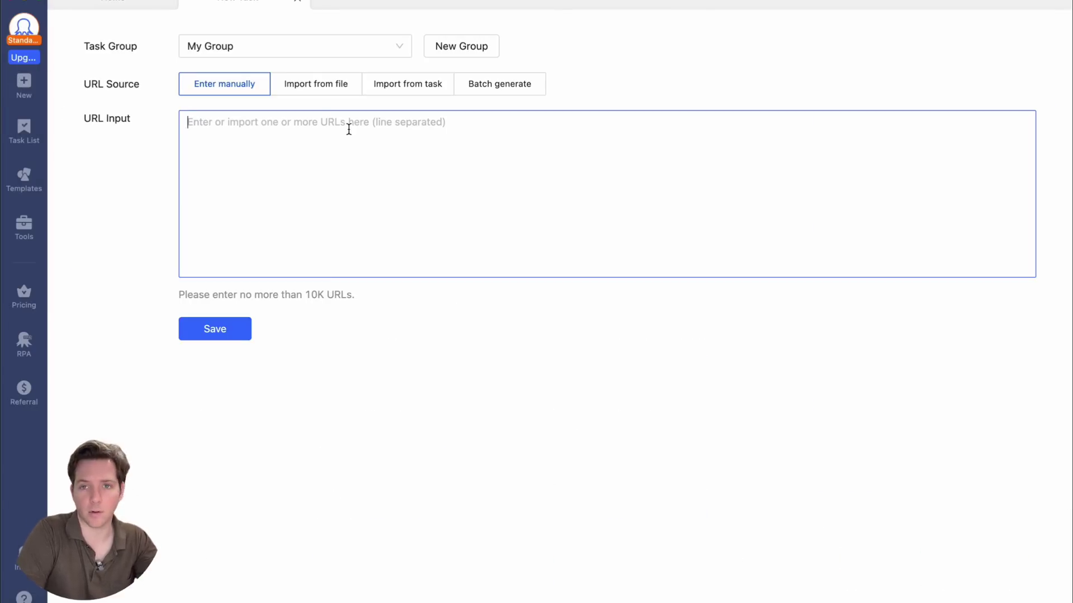
pyautogui.write('https://www.ebay.com/b/Car-Audio-Amplifiers/18795/bn_887008')
pyautogui.click(204, 322)
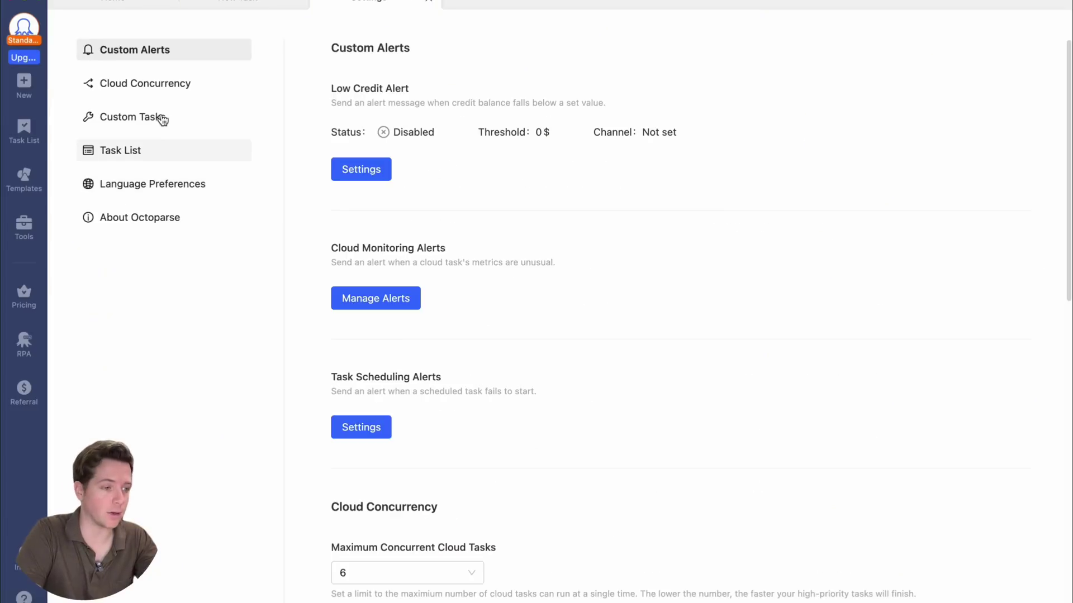
# - In Settings > Custom Tasks, uncheck 'Auto-detect webpage upon creation of a new custom task'
pyautogui.click(161, 115)
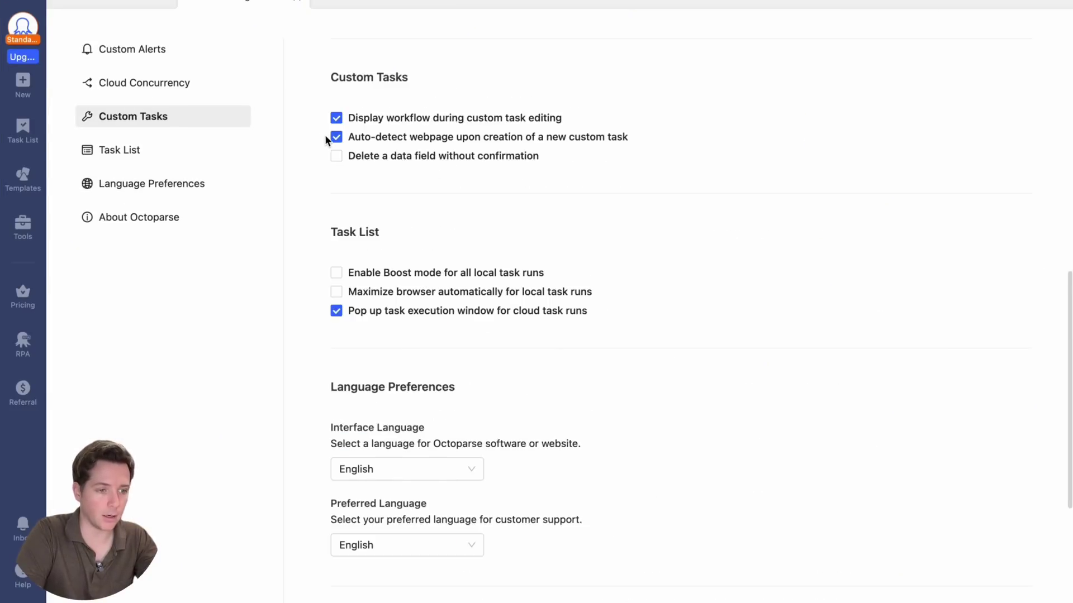
pyautogui.click(337, 139)
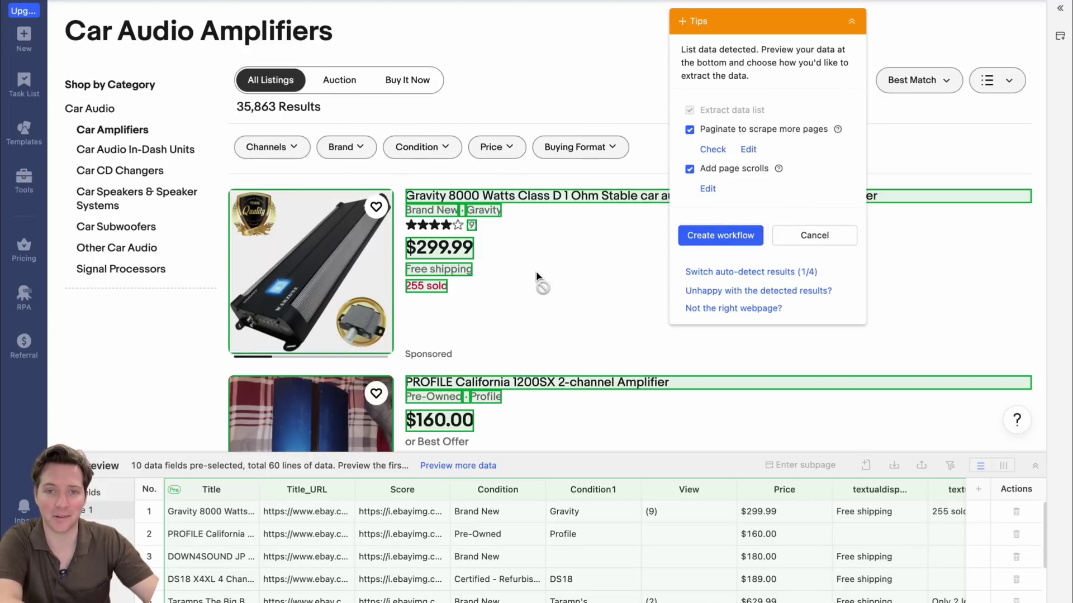
# - Keep auto-detect result 1/4 (10 fields, 60 lines) and confirm pagination targets the next-page arrow
pyautogui.moveTo(436, 430)
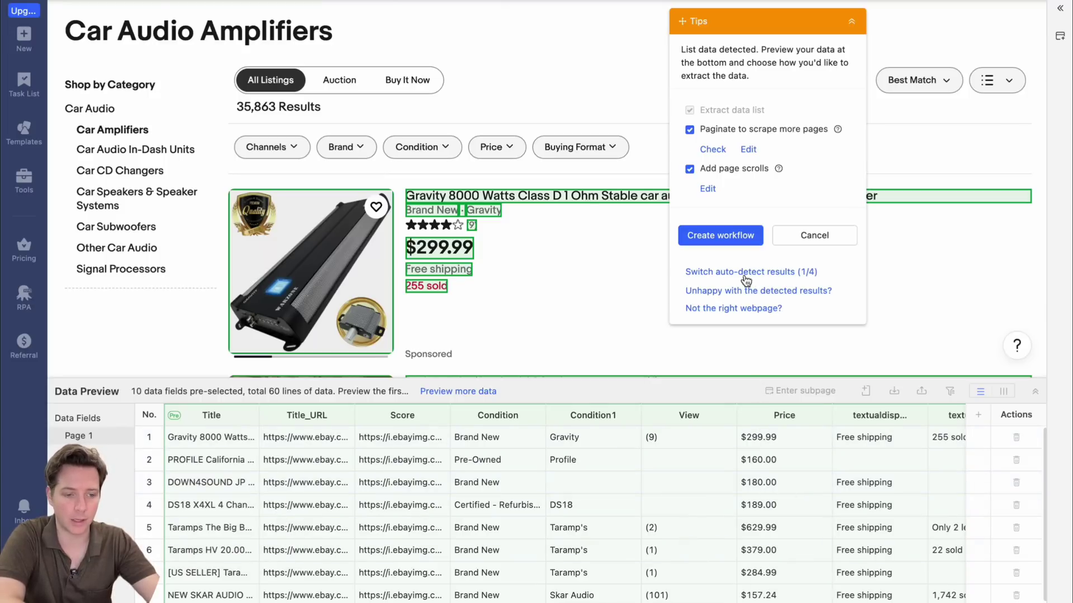
pyautogui.click(770, 274)
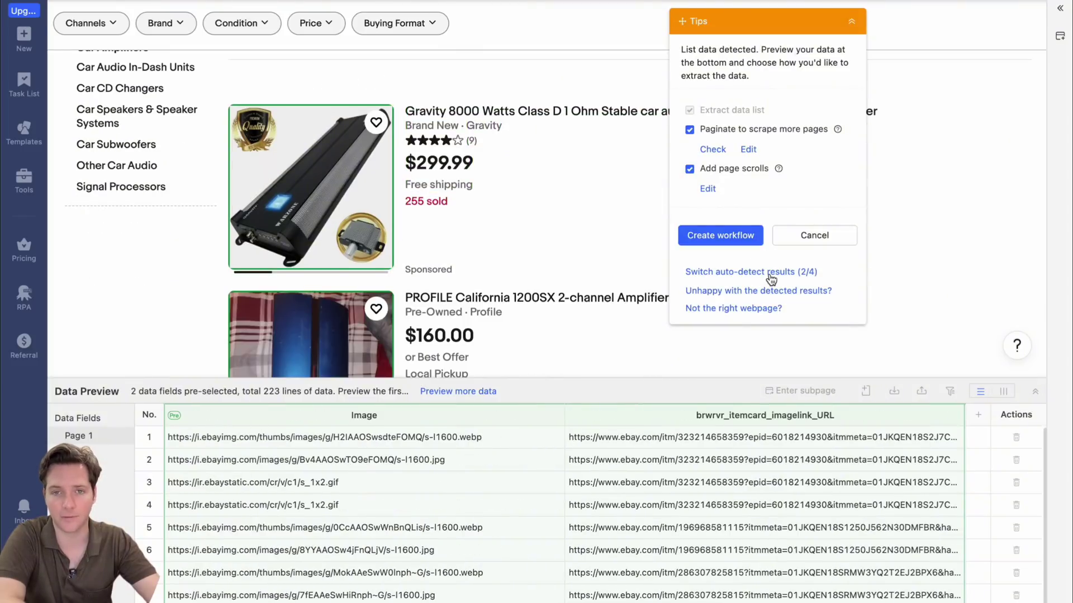
pyautogui.click(771, 274)
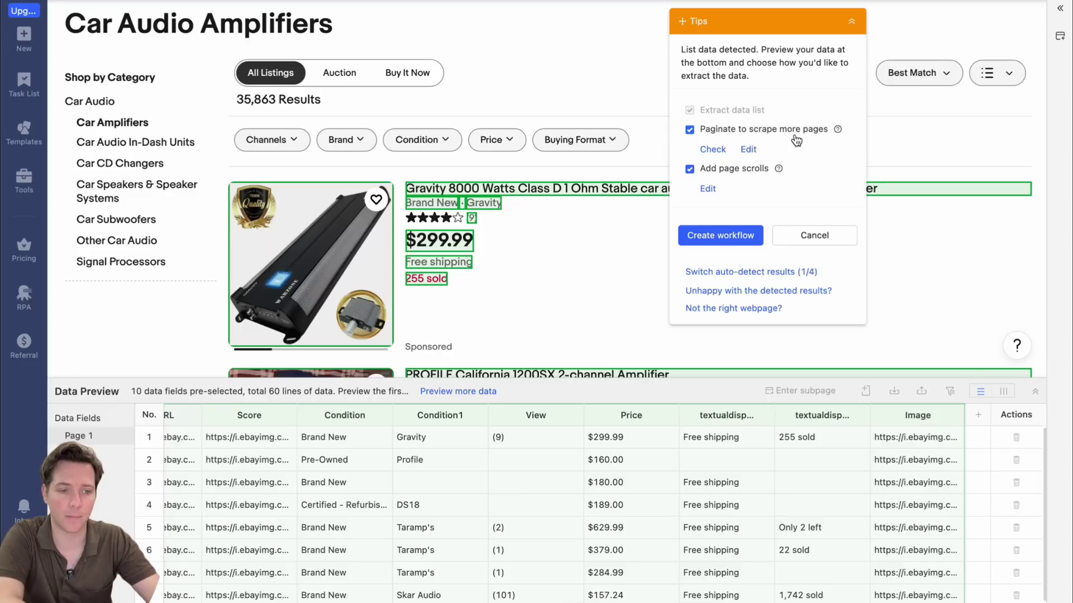
pyautogui.click(710, 150)
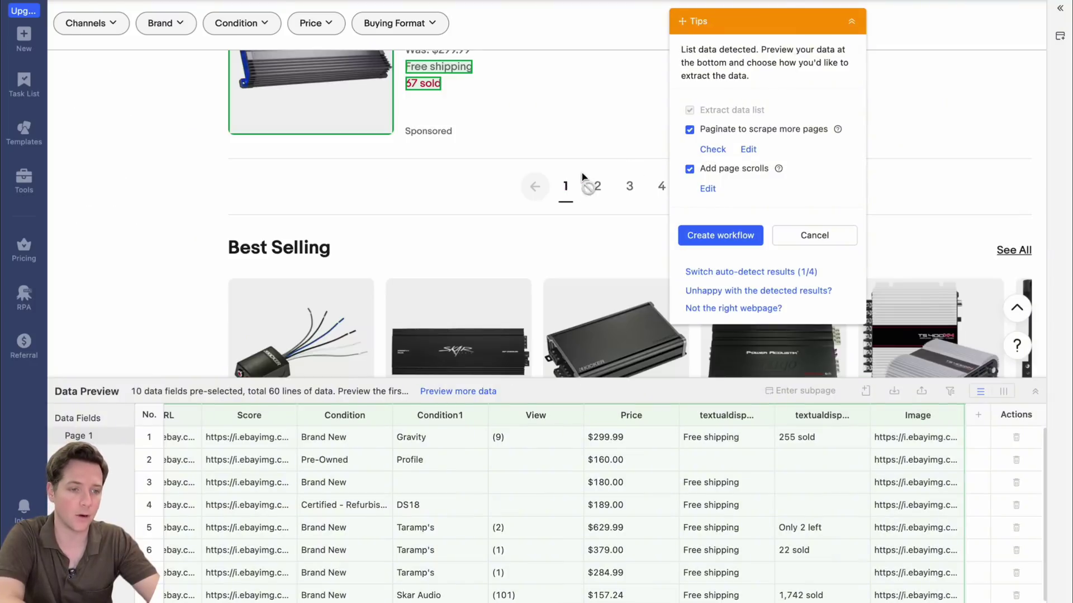
pyautogui.moveTo(801, 27); pyautogui.dragTo(277, 86)
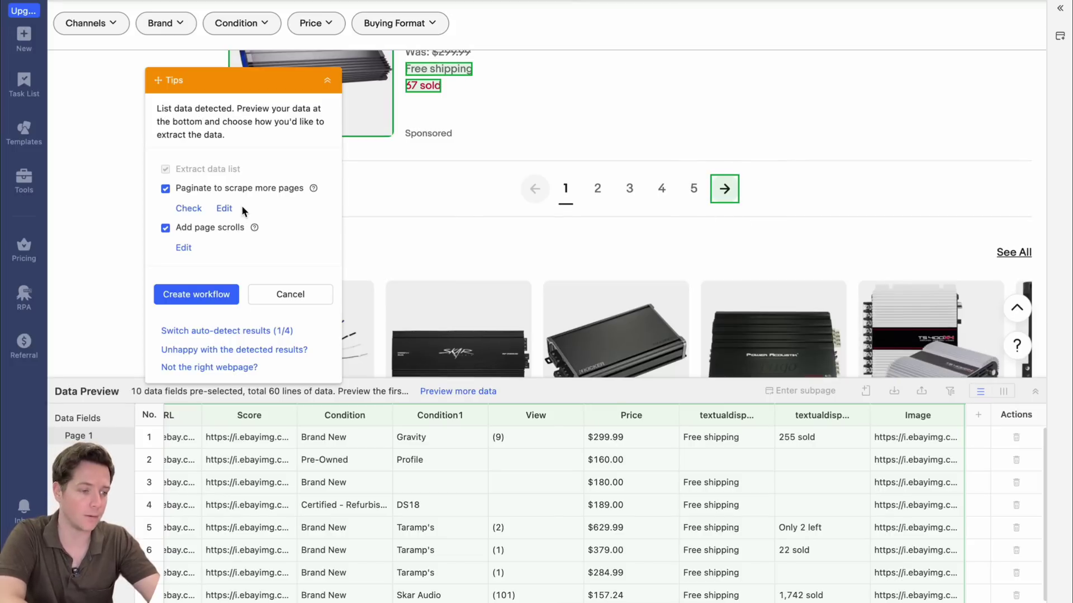
# - Keep the next-page arrow for pagination, discarding page 5, and create the Pagination workflow
pyautogui.click(225, 208)
pyautogui.click(692, 189)
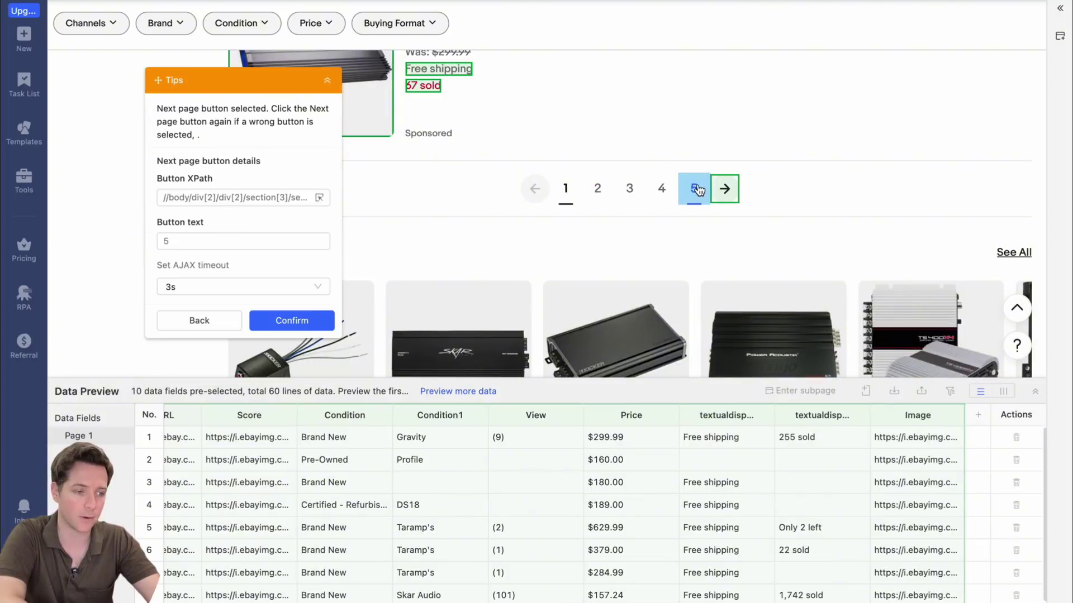
pyautogui.click(292, 320)
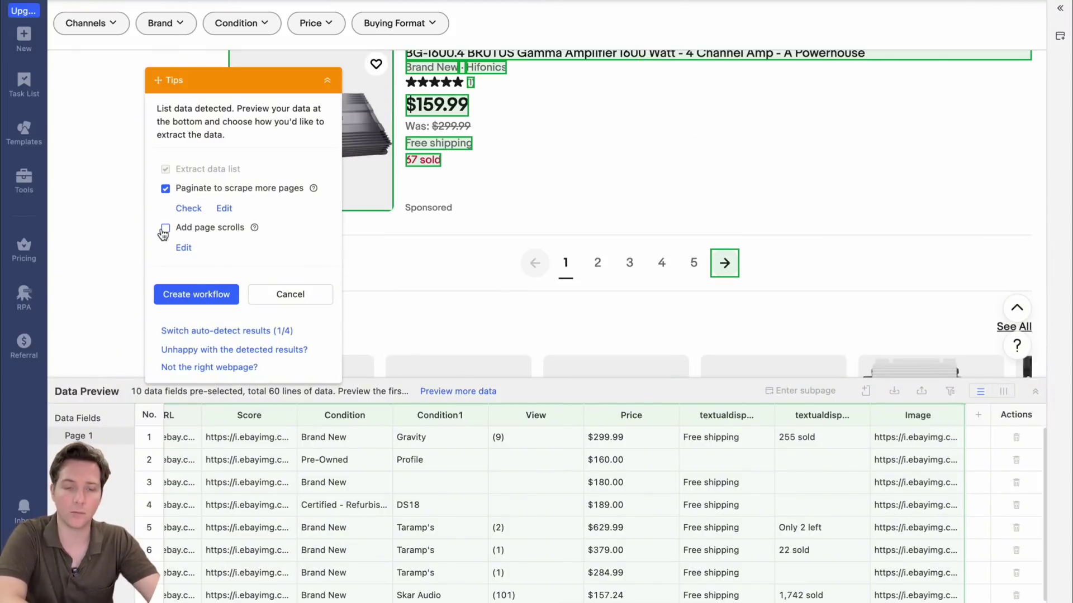
pyautogui.click(202, 293)
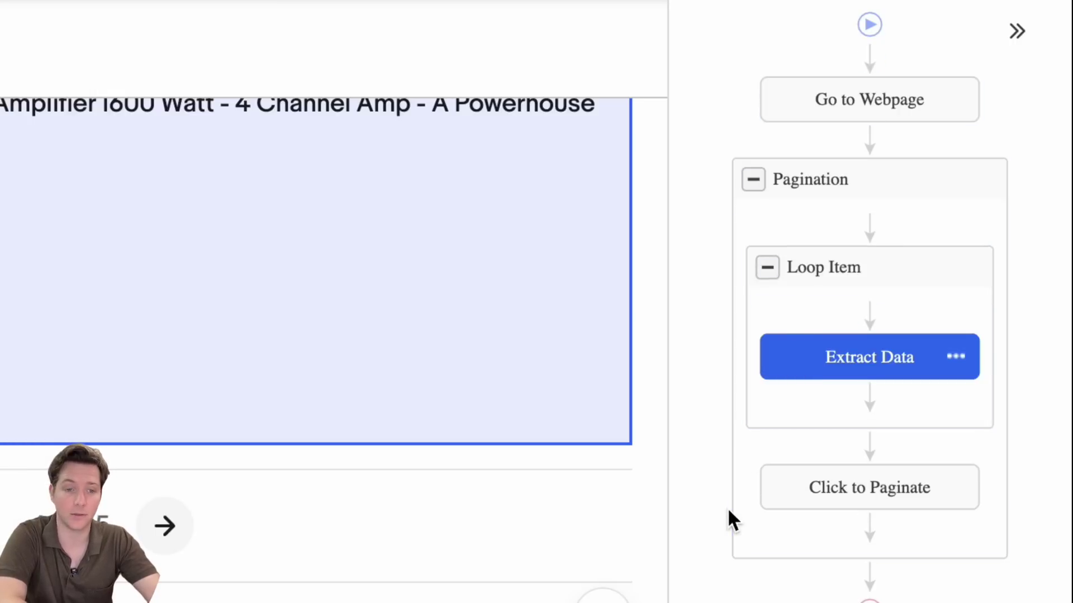
# - Move the Loop Item with Extract Data back inside Pagination, above Click to Paginate
pyautogui.moveTo(946, 106)
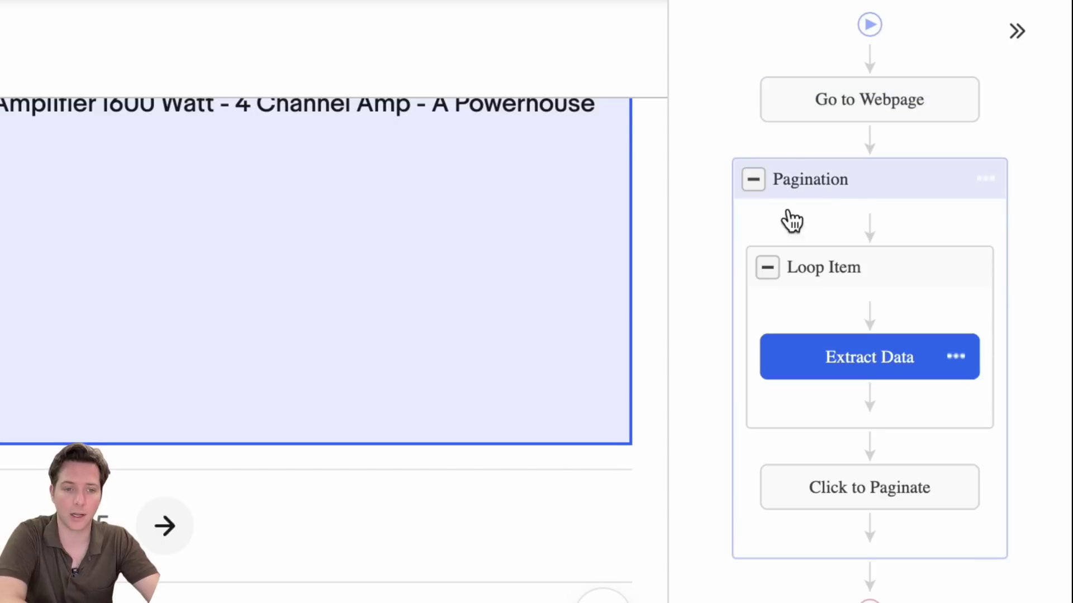
pyautogui.moveTo(904, 128)
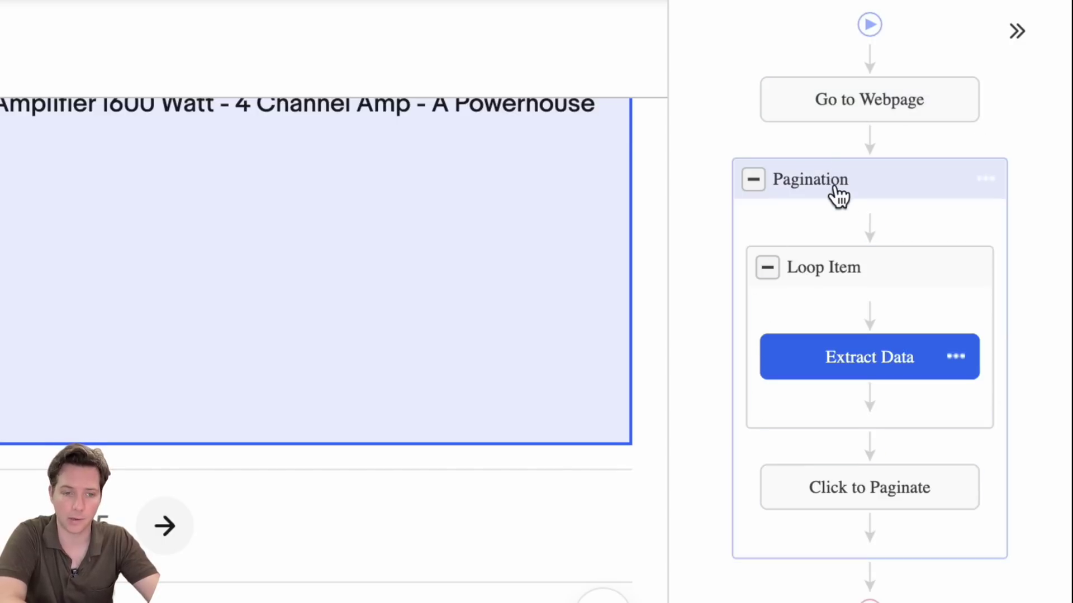
pyautogui.moveTo(984, 309)
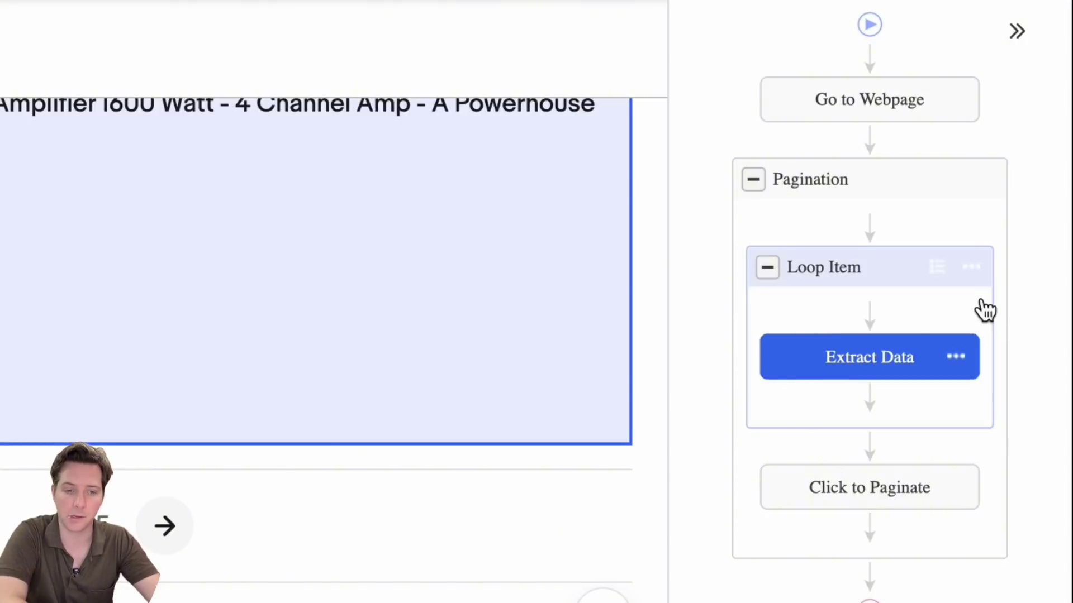
pyautogui.moveTo(942, 503)
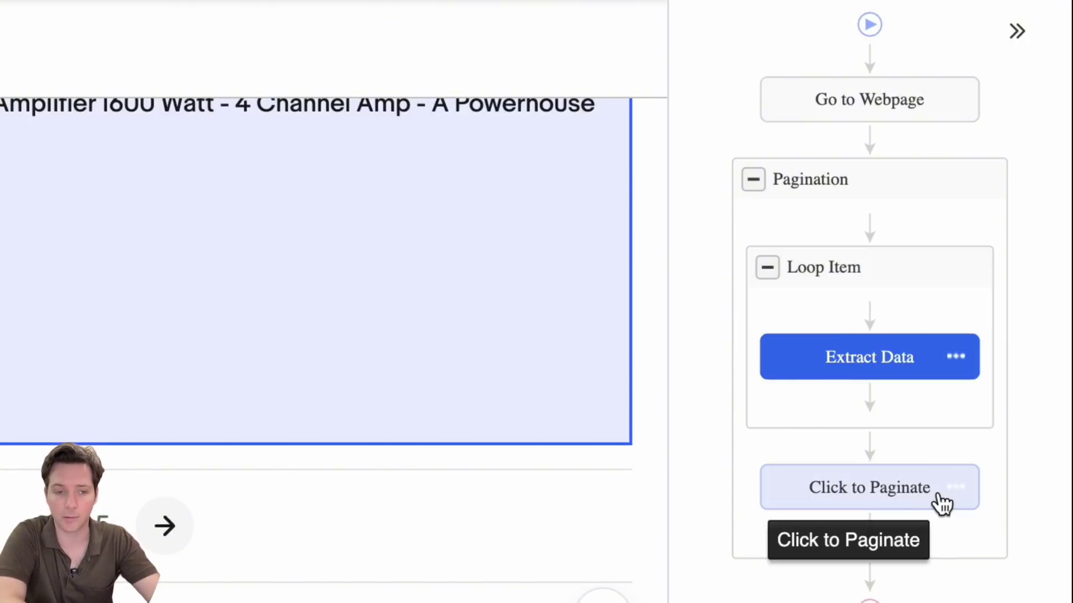
pyautogui.moveTo(892, 298)
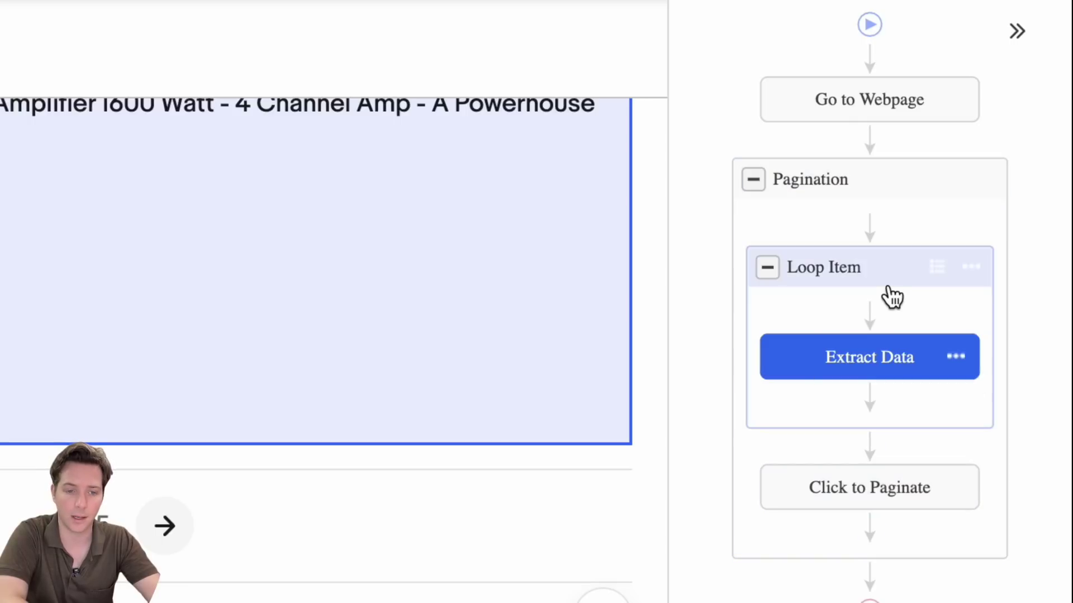
pyautogui.click(1000, 187)
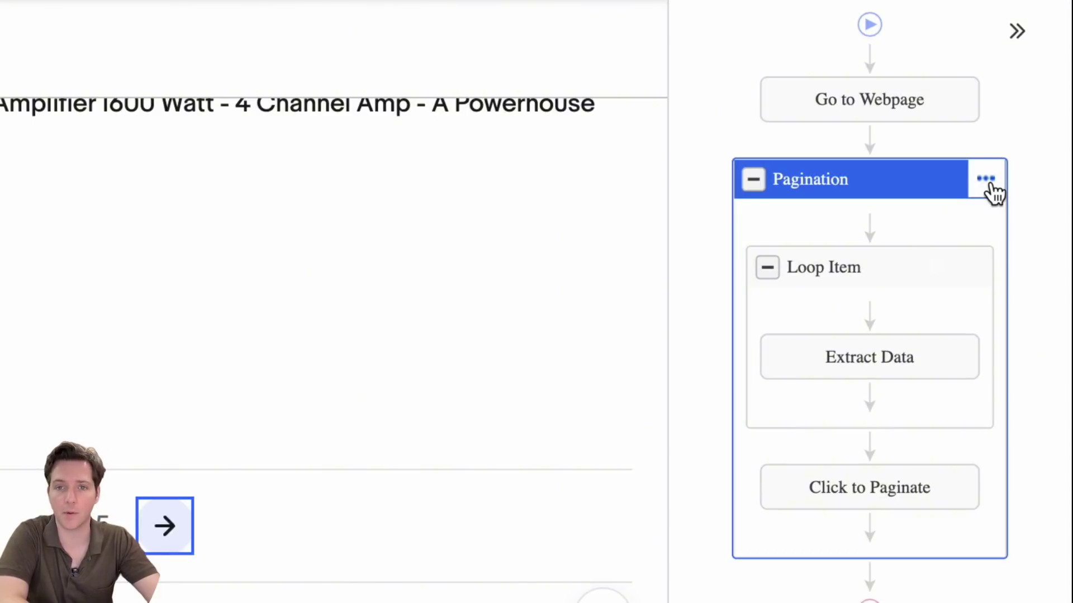
pyautogui.click(986, 179)
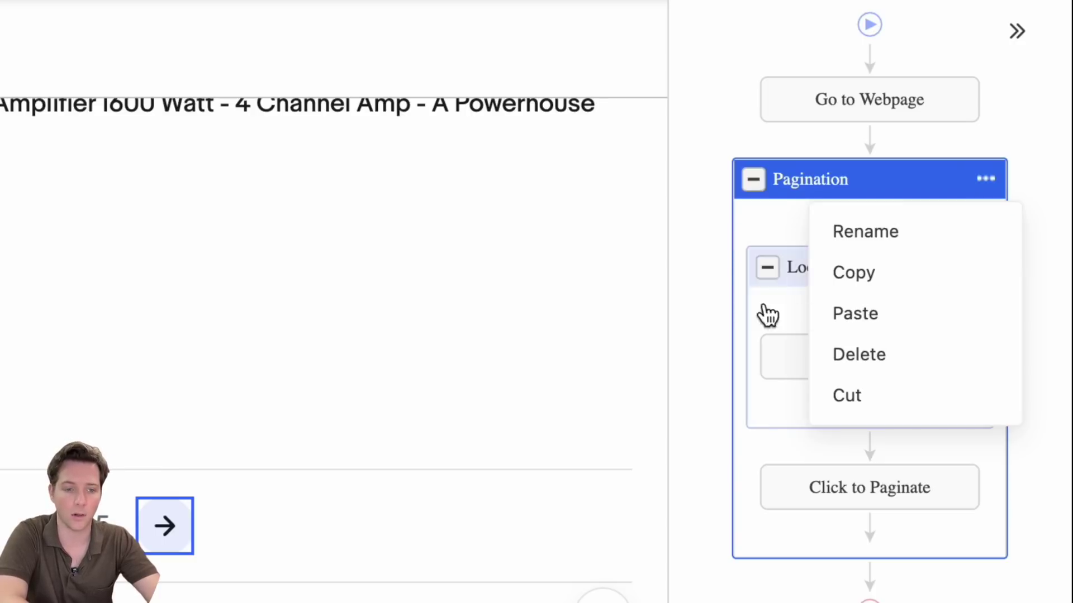
pyautogui.click(1048, 467)
pyautogui.moveTo(842, 279); pyautogui.dragTo(876, 136)
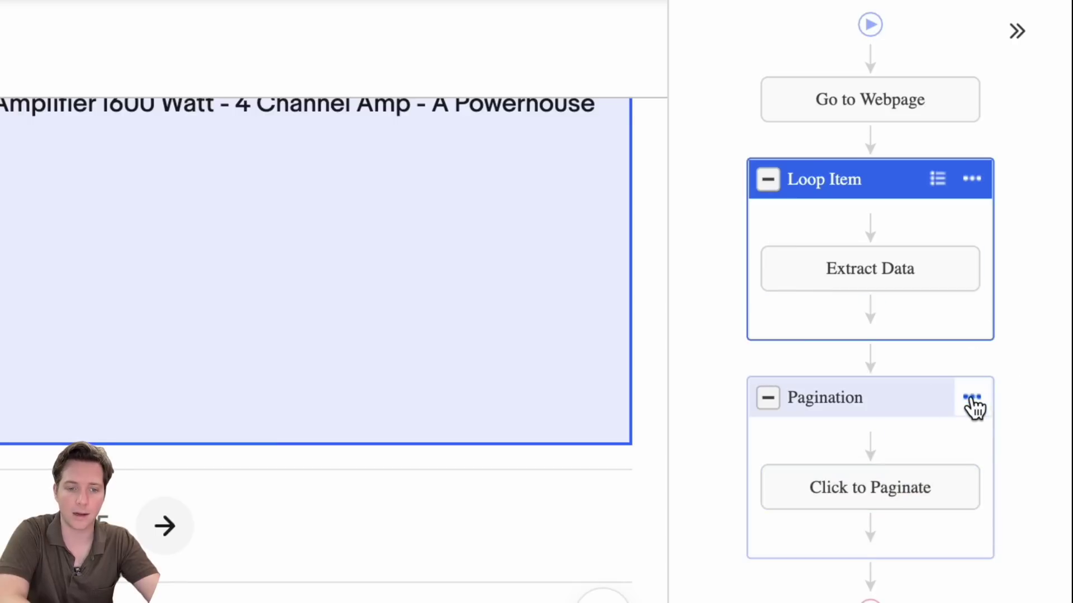
pyautogui.click(972, 403)
pyautogui.moveTo(863, 214); pyautogui.dragTo(856, 447)
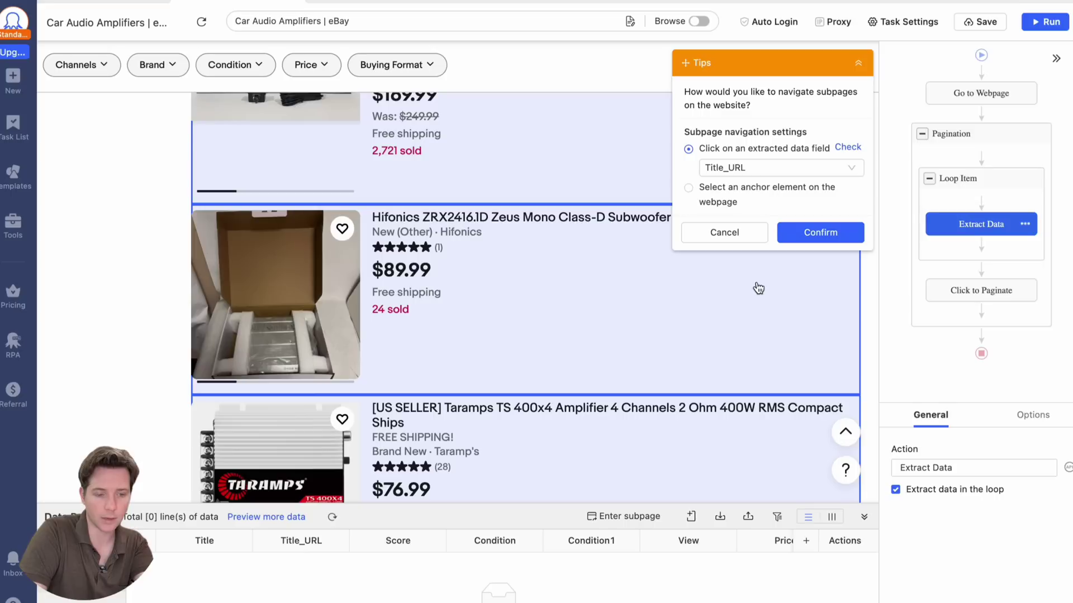
# - Enter each listing's detail page via Title_URL and extract the product title text and page URL
pyautogui.click(824, 232)
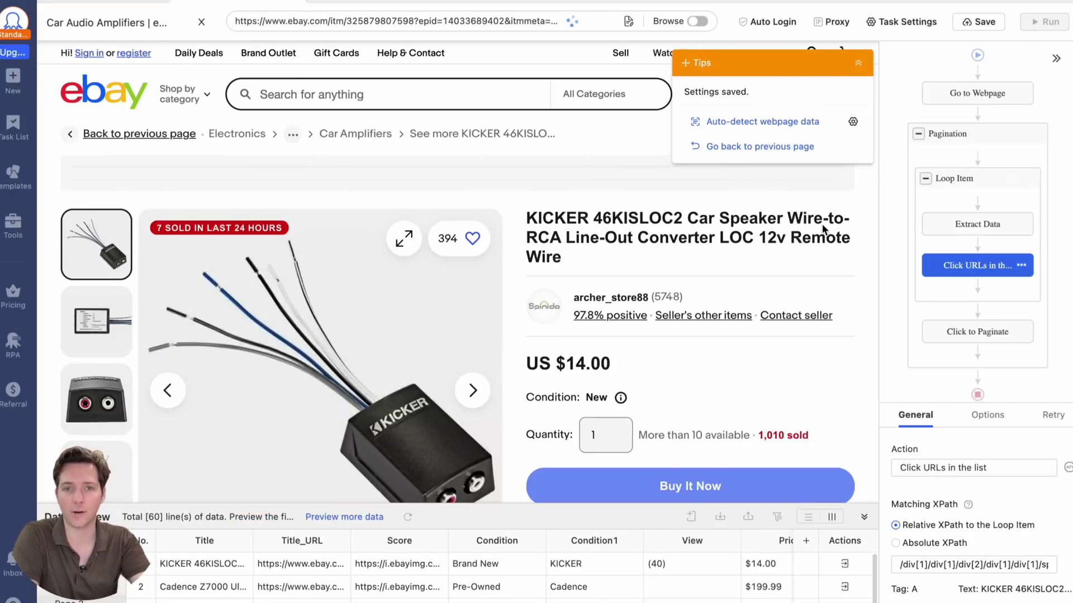
pyautogui.click(777, 122)
pyautogui.click(744, 256)
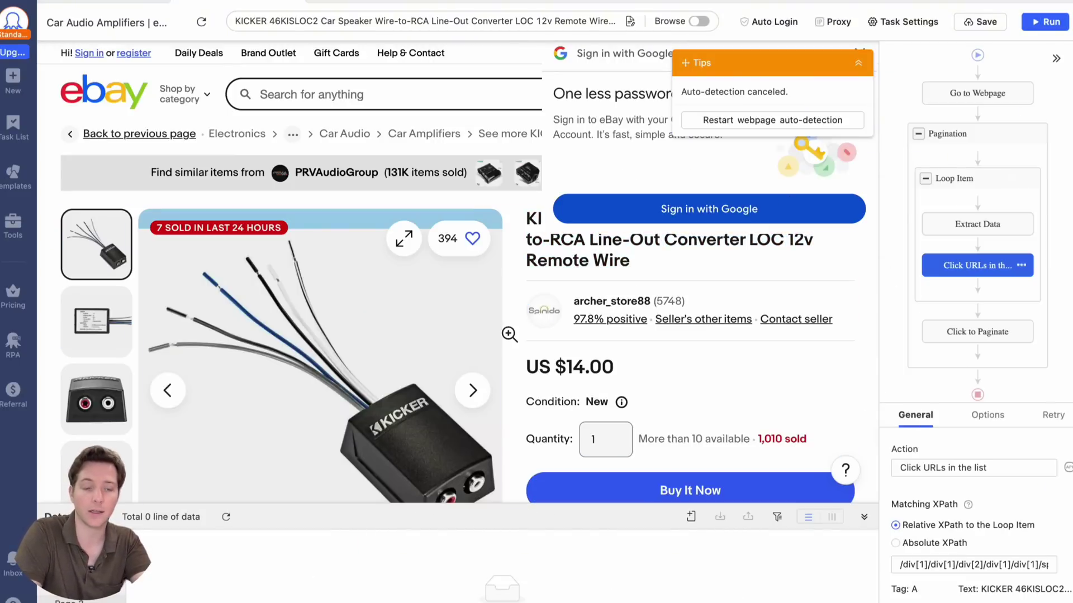
pyautogui.click(603, 239)
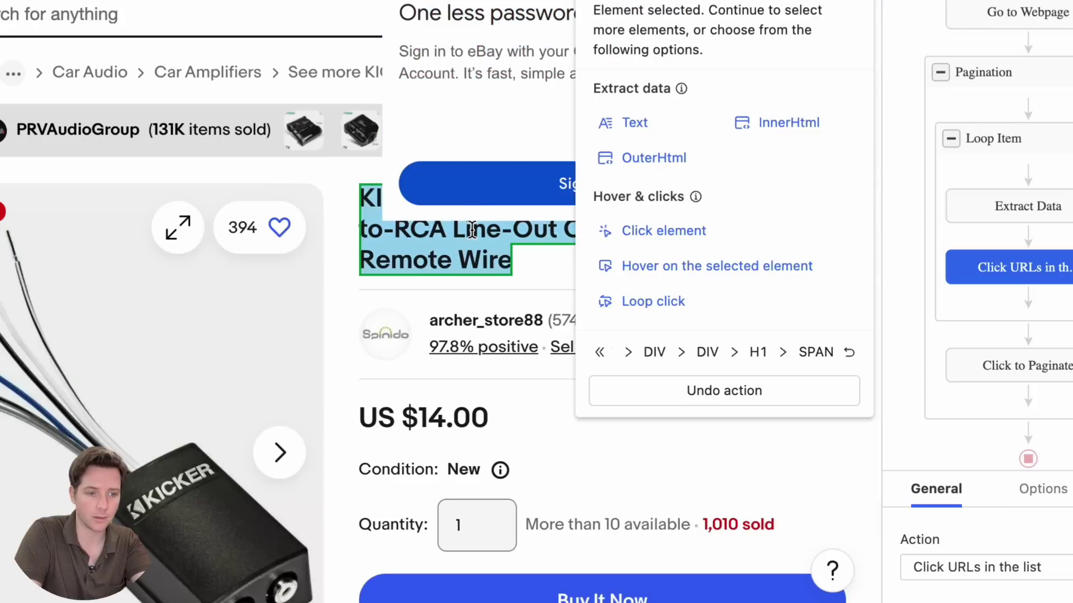
pyautogui.click(670, 121)
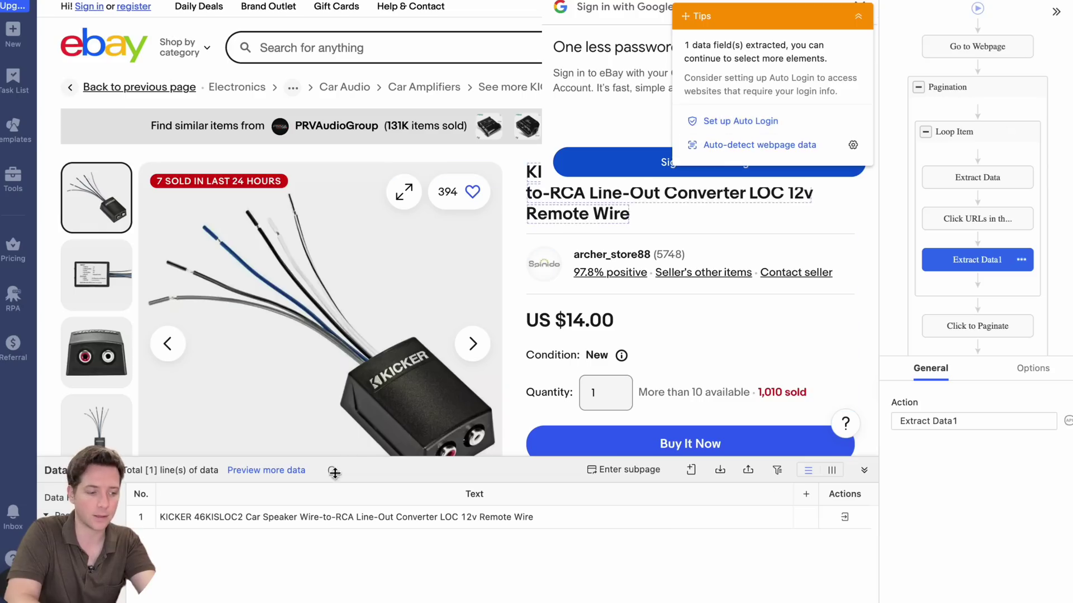
pyautogui.click(689, 471)
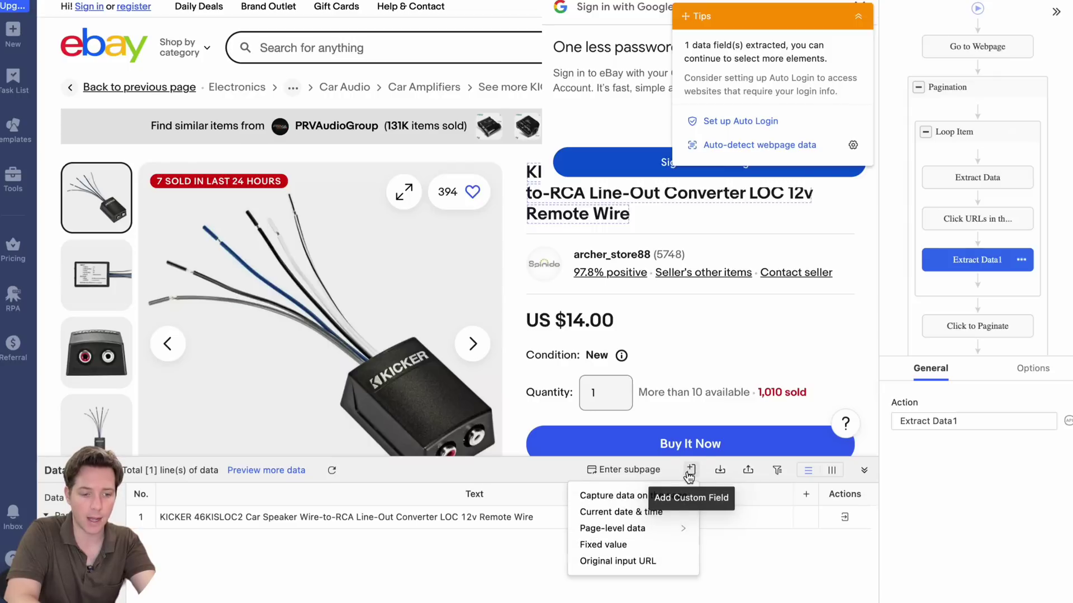
pyautogui.moveTo(635, 537)
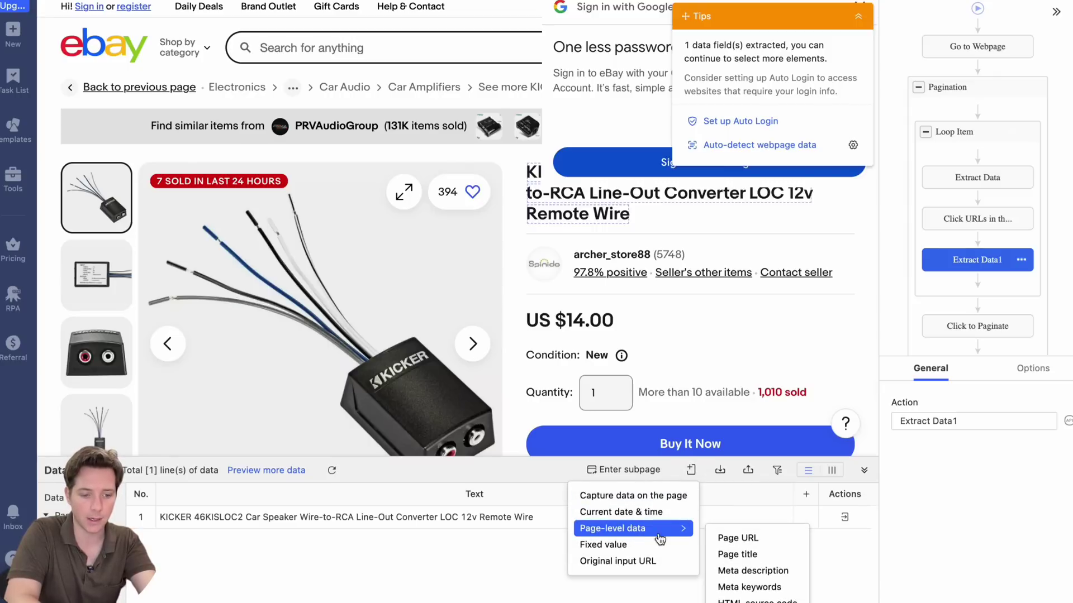
pyautogui.click(721, 539)
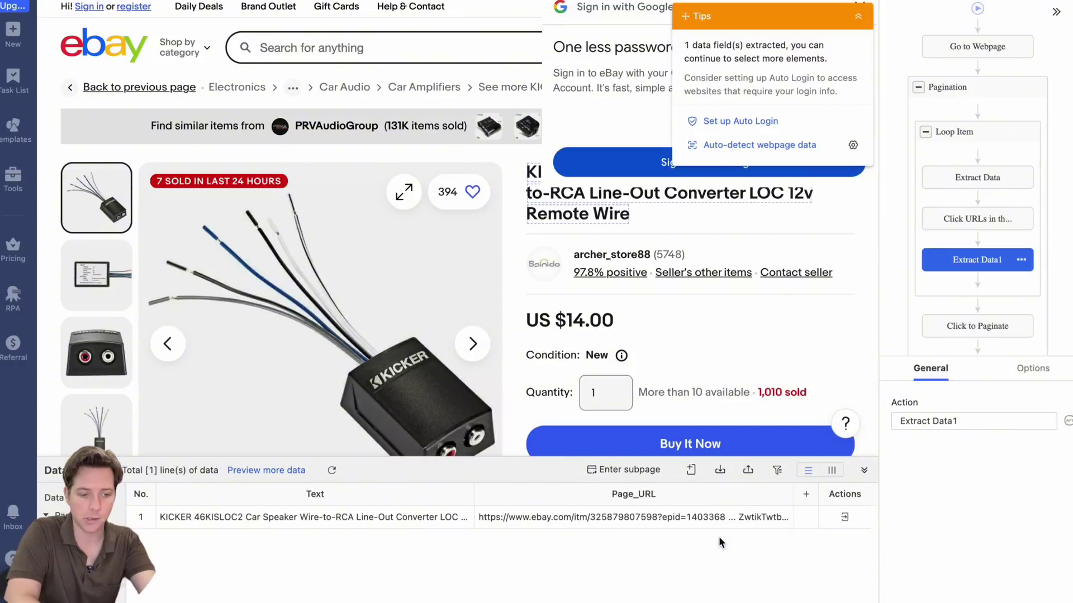
# - Rename the new fields to Item_Name and Item_URL and delete the extra price Text field
pyautogui.doubleClick(319, 499)
pyautogui.press('BackSpace')
pyautogui.write('Item')
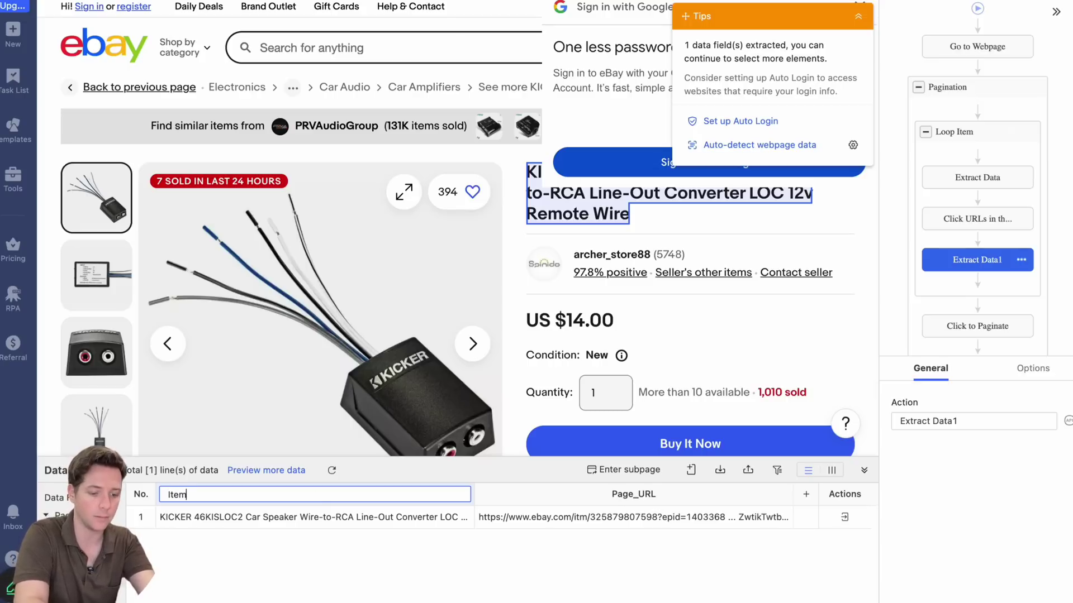
pyautogui.write('_Name')
pyautogui.doubleClick(503, 493)
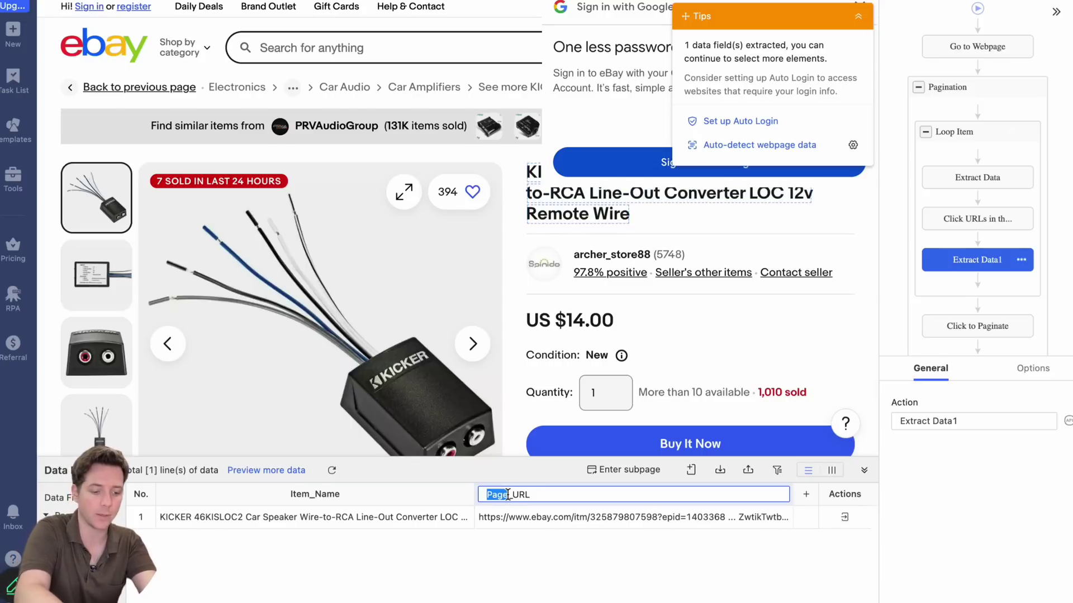
pyautogui.write('m')
pyautogui.press('Return')
pyautogui.scroll(-1, 524, 438)
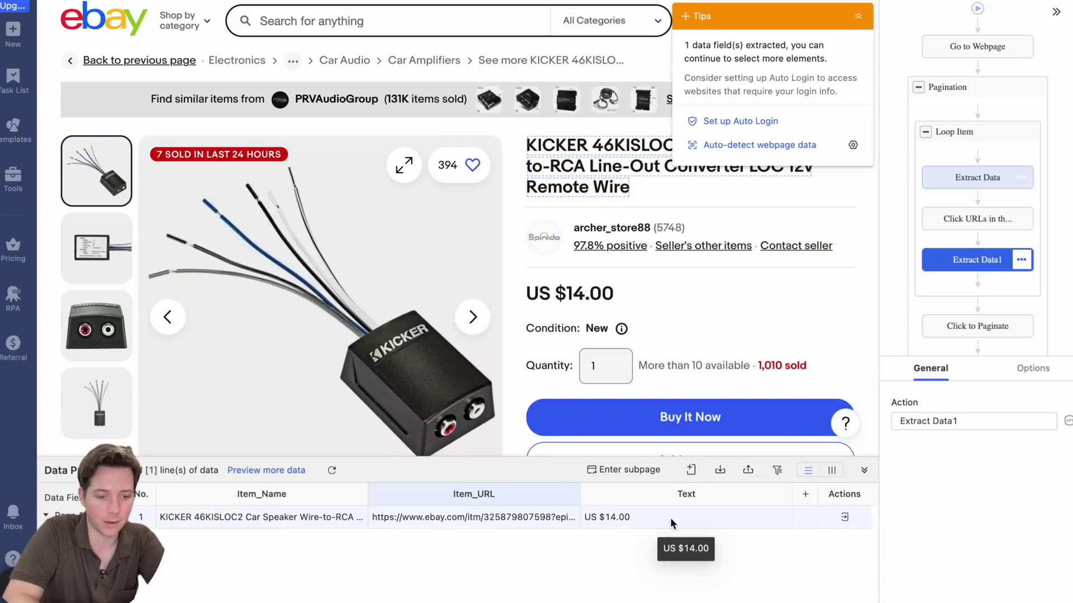
pyautogui.click(781, 494)
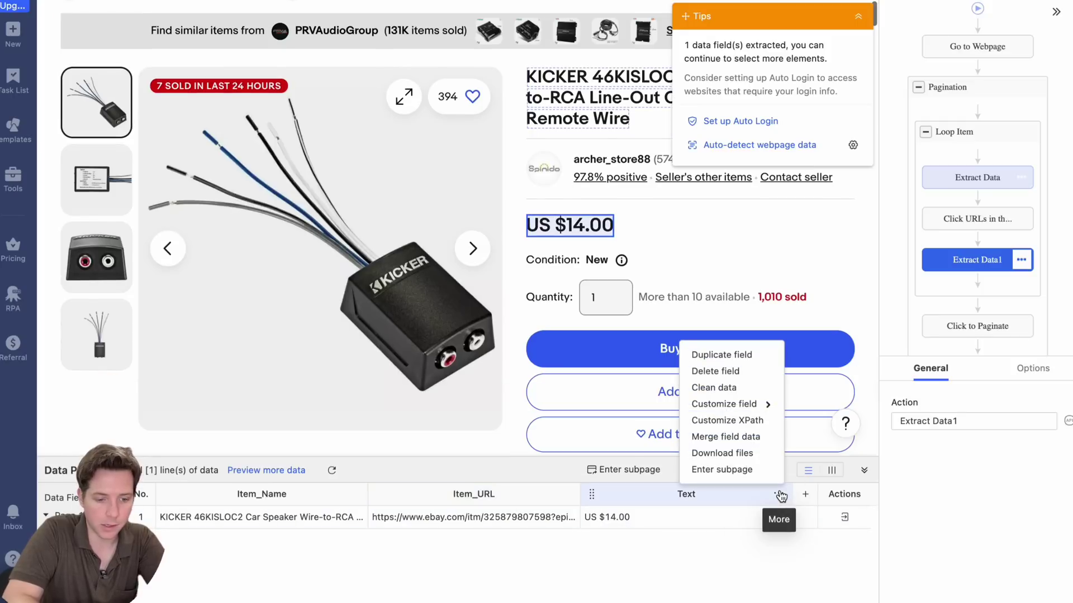
pyautogui.click(727, 371)
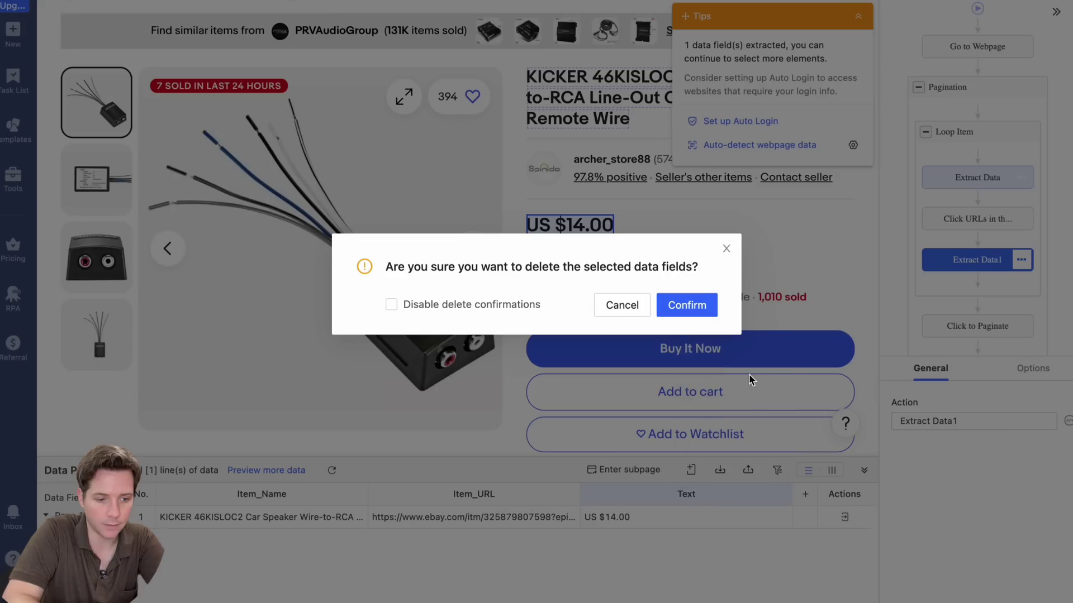
pyautogui.click(687, 305)
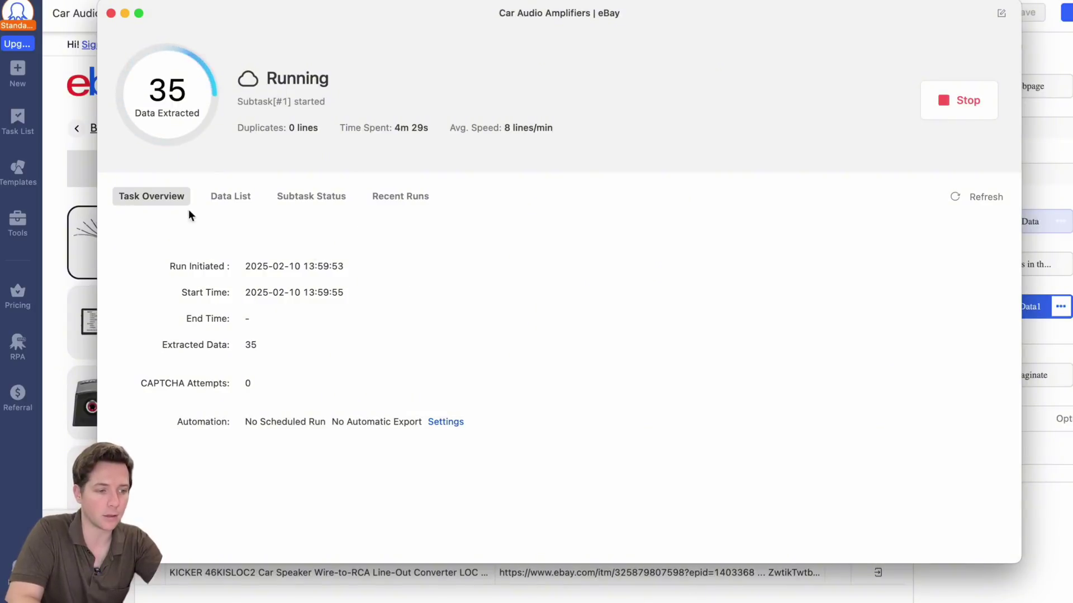
# - Check the running cloud subtask's status and details
pyautogui.click(311, 196)
pyautogui.click(935, 256)
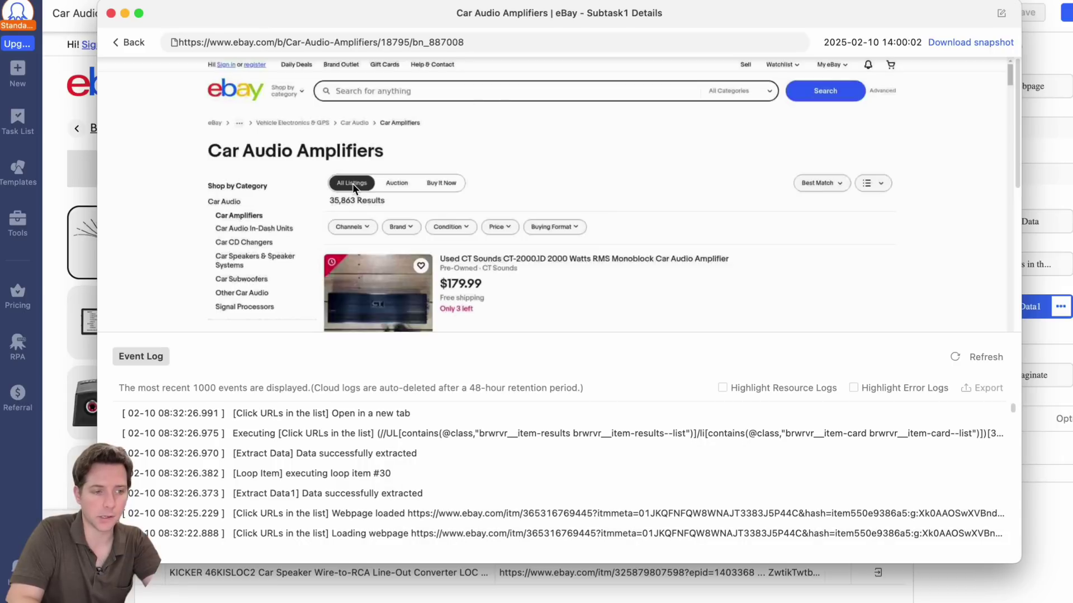
pyautogui.press('Escape')
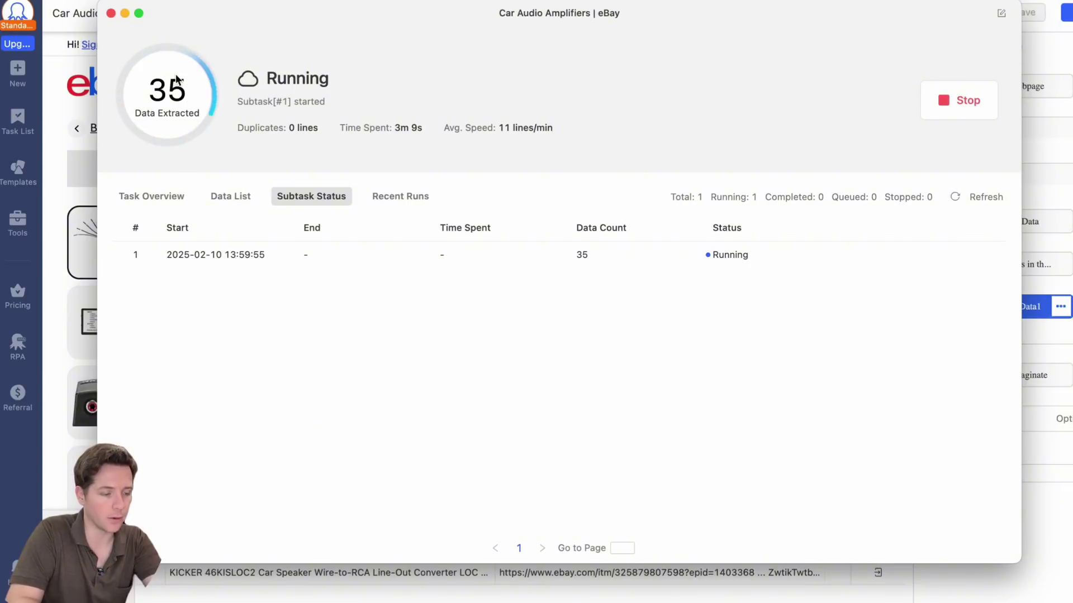
# - Review extracted rows with widened Title and Item_Name columns, then stop the run at 51 lines
pyautogui.click(227, 196)
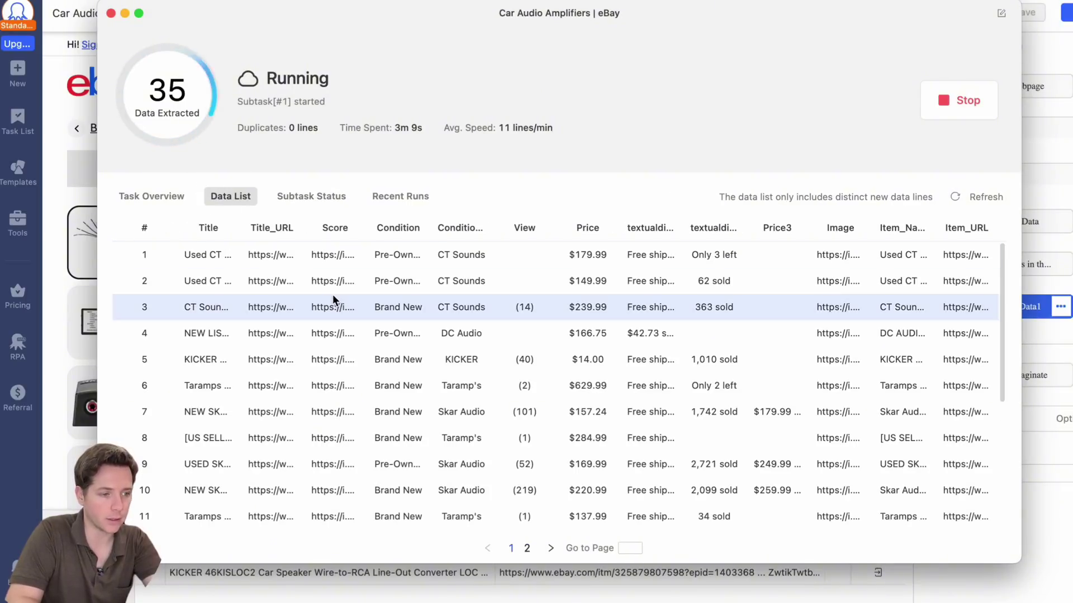
pyautogui.doubleClick(241, 226)
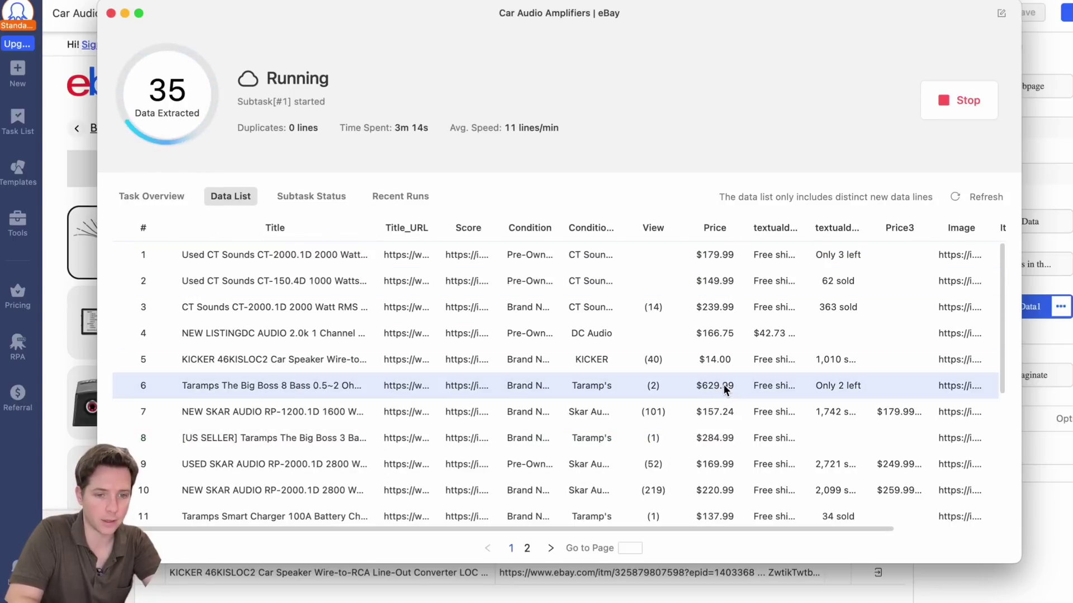
pyautogui.hscroll(4, 518, 354)
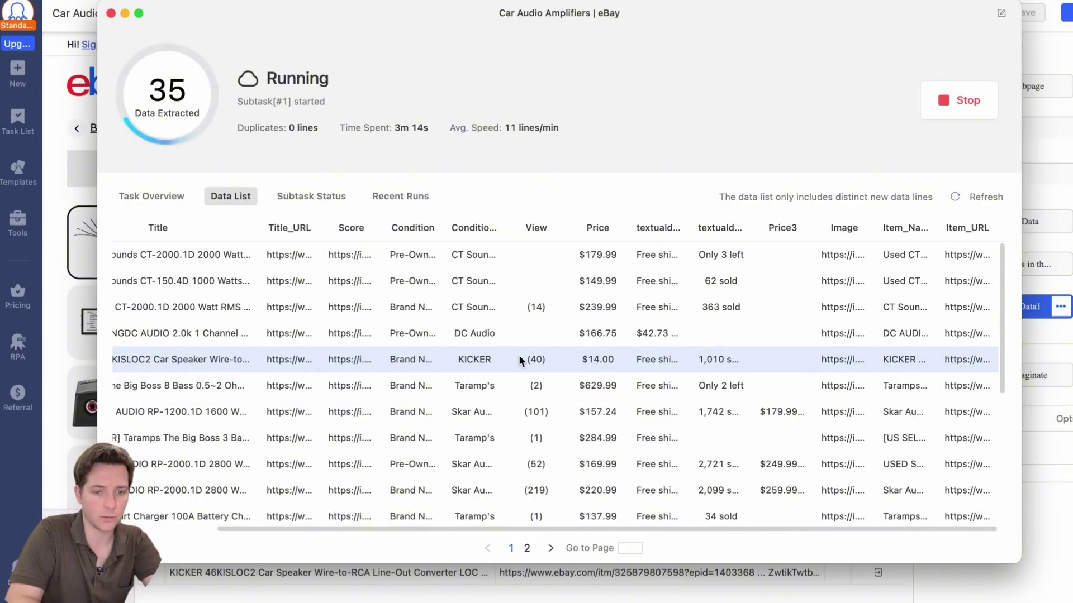
pyautogui.doubleClick(936, 227)
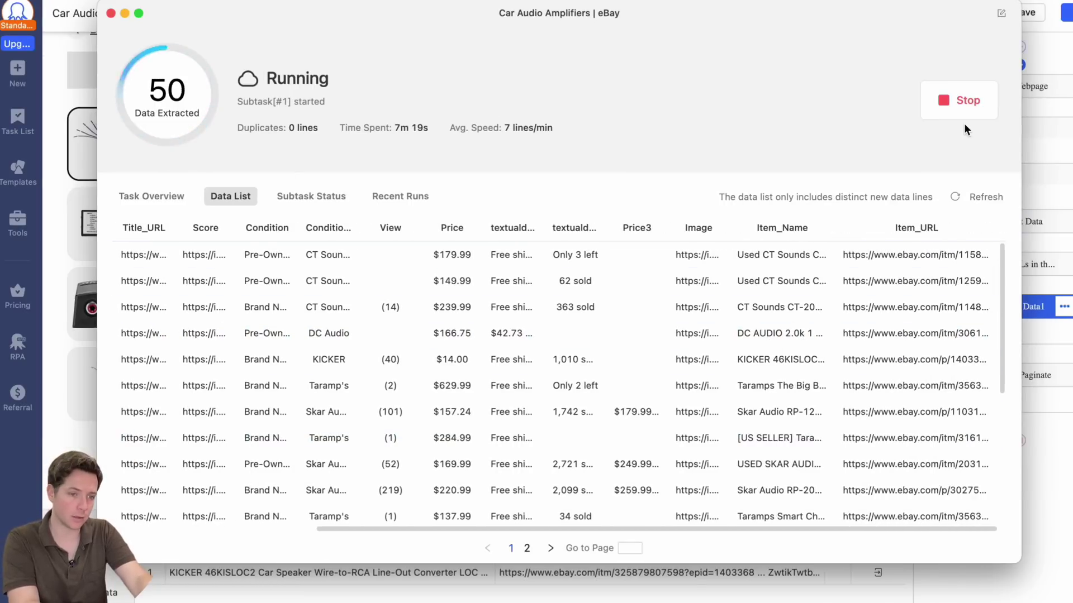
pyautogui.click(957, 101)
pyautogui.click(664, 315)
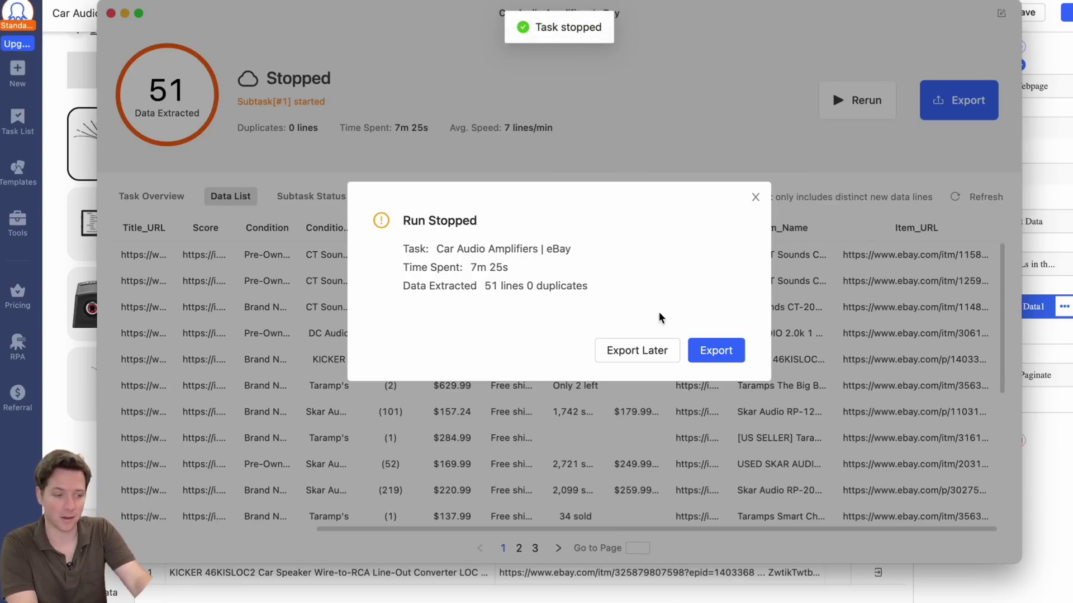
# - Export all data as Excel, saving 'Car Audio Amplifiers _ eBay.xlsx' to the Desktop
pyautogui.click(637, 350)
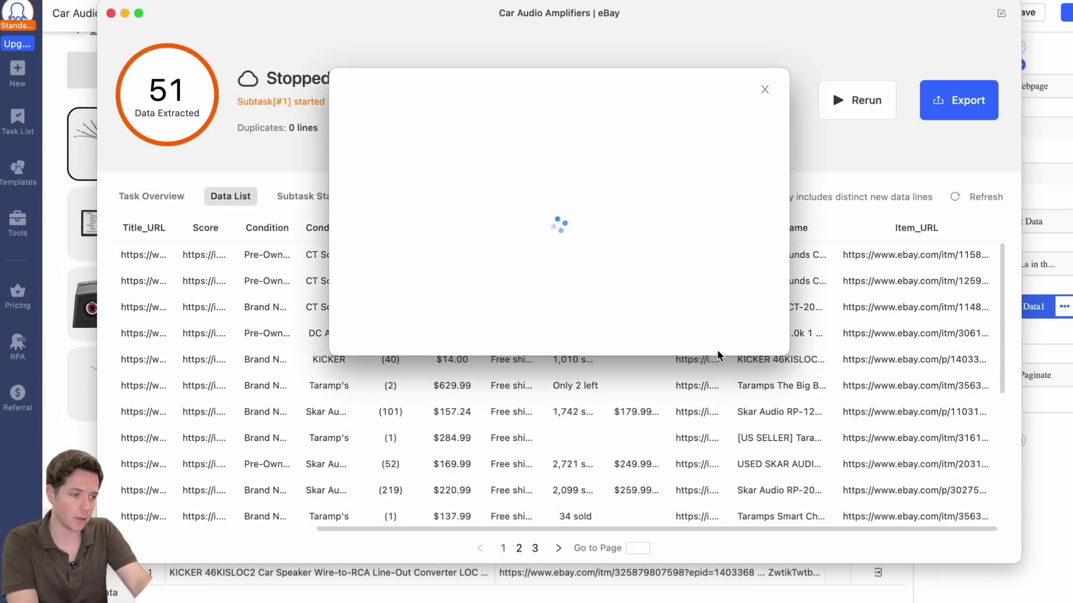
pyautogui.click(740, 395)
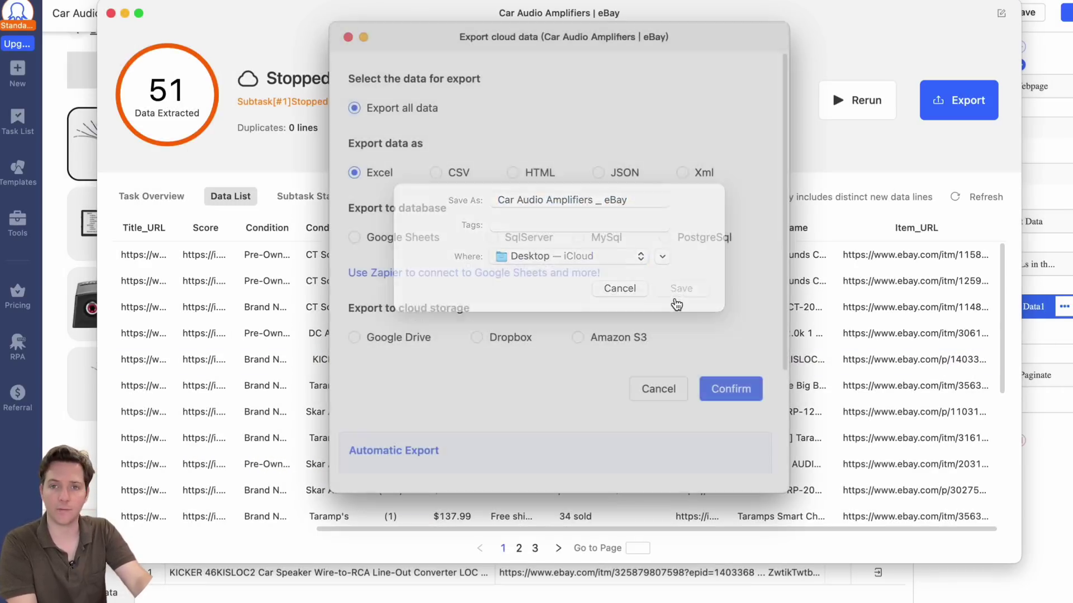
pyautogui.press('Return')
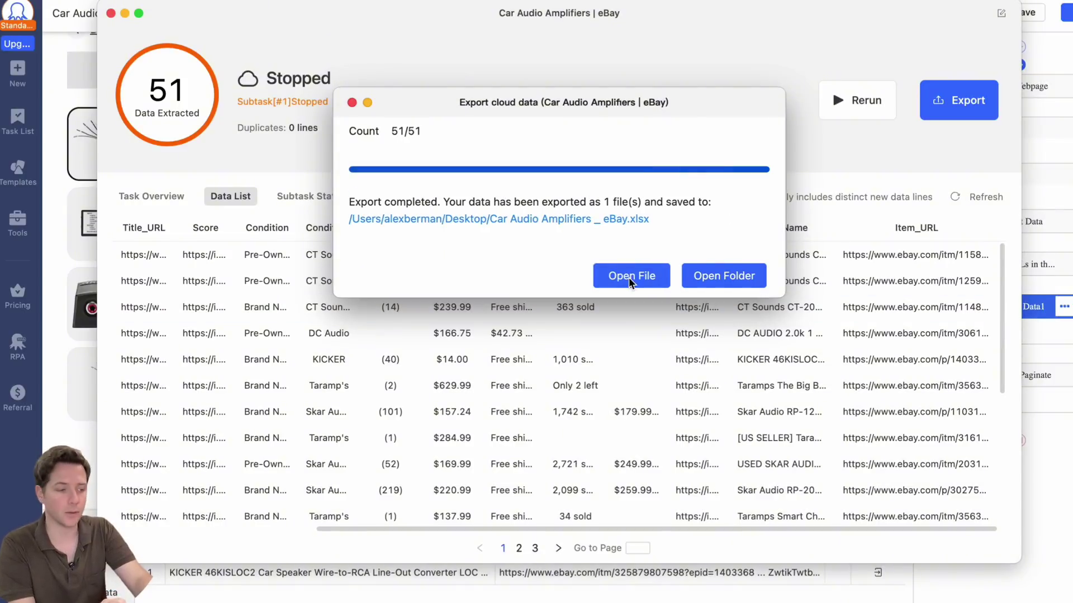